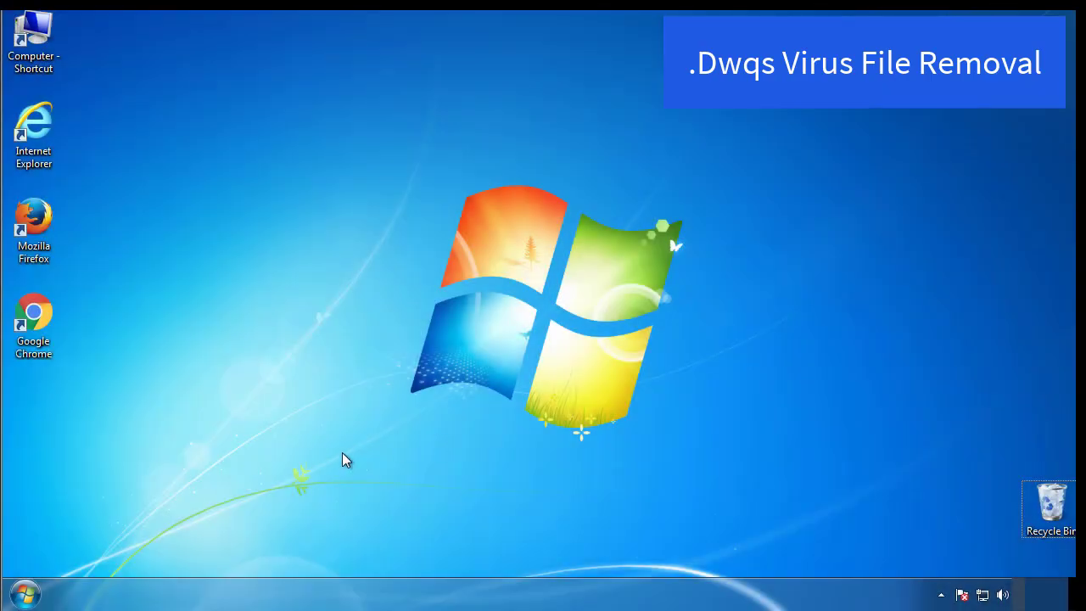
Enable Minimal Safe boot in msconfig's Boot settings and restart the computer
click(26, 594)
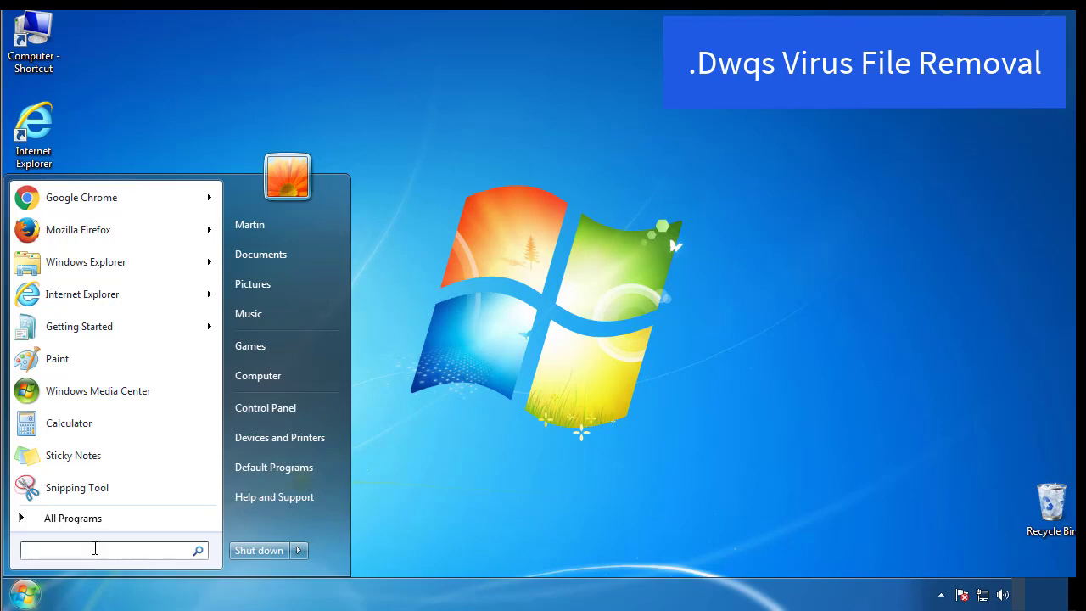
text(mscon)
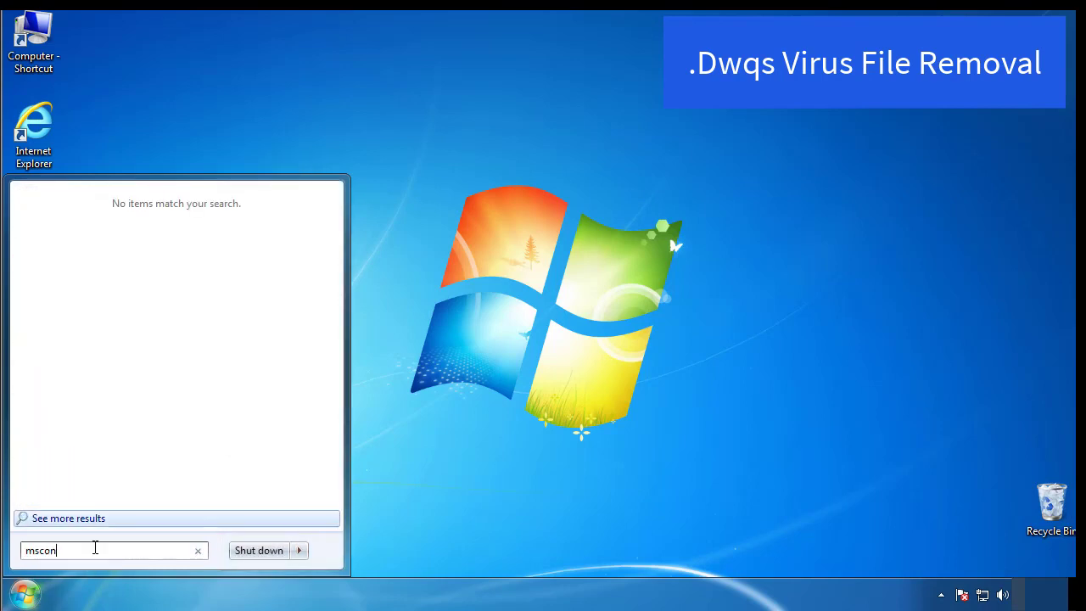
text(fig)
key(Return)
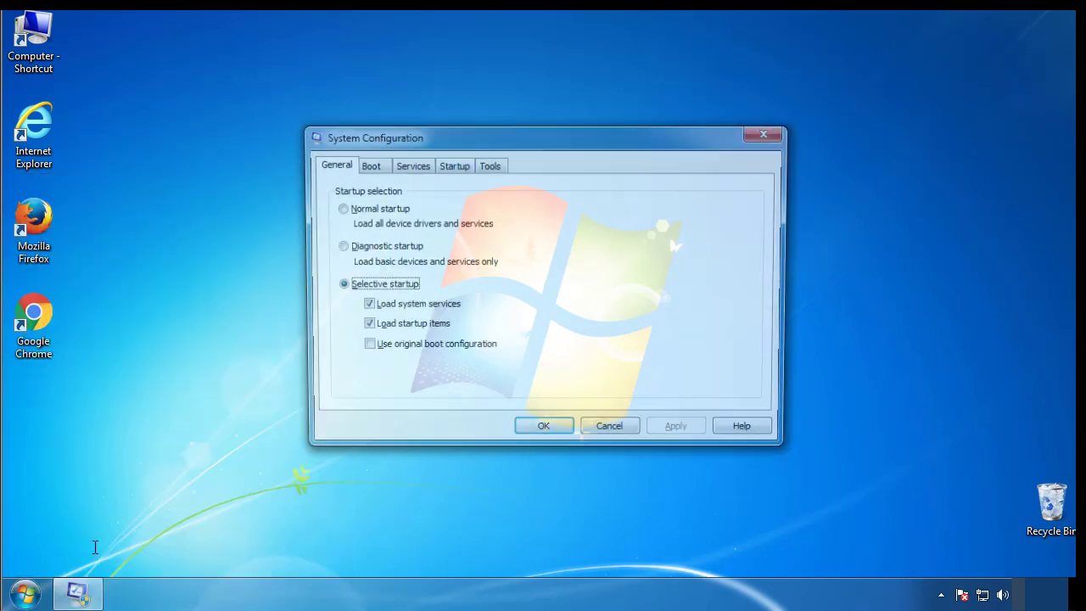
click(367, 166)
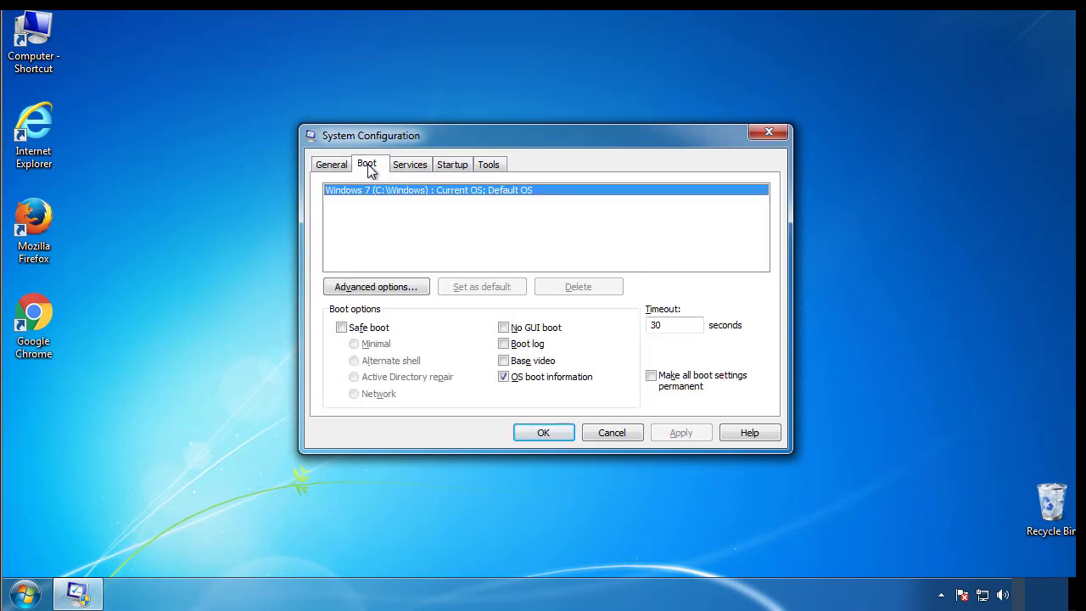
click(342, 328)
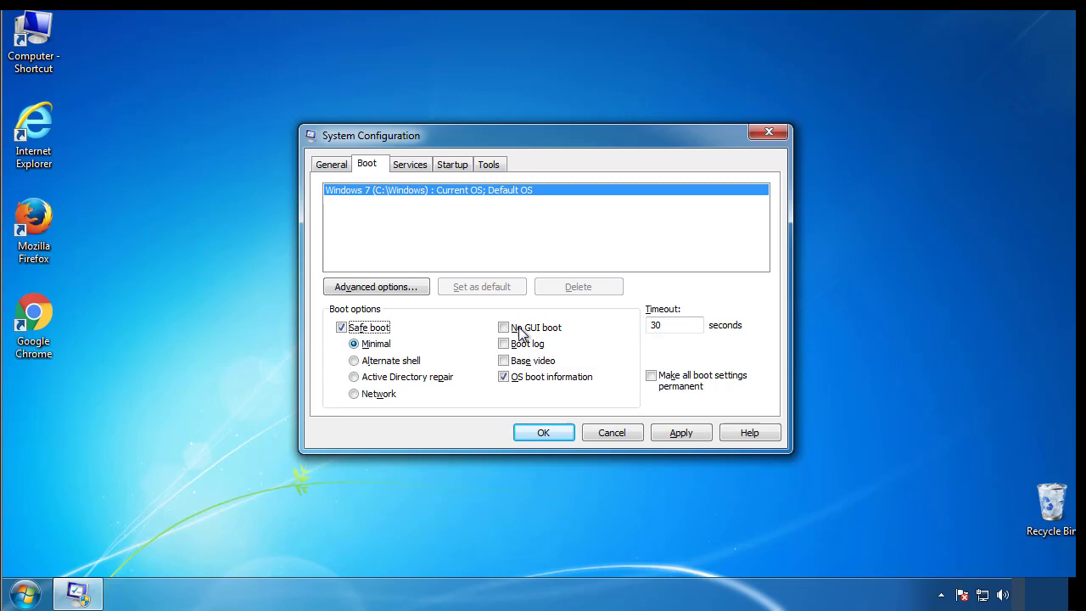
click(547, 434)
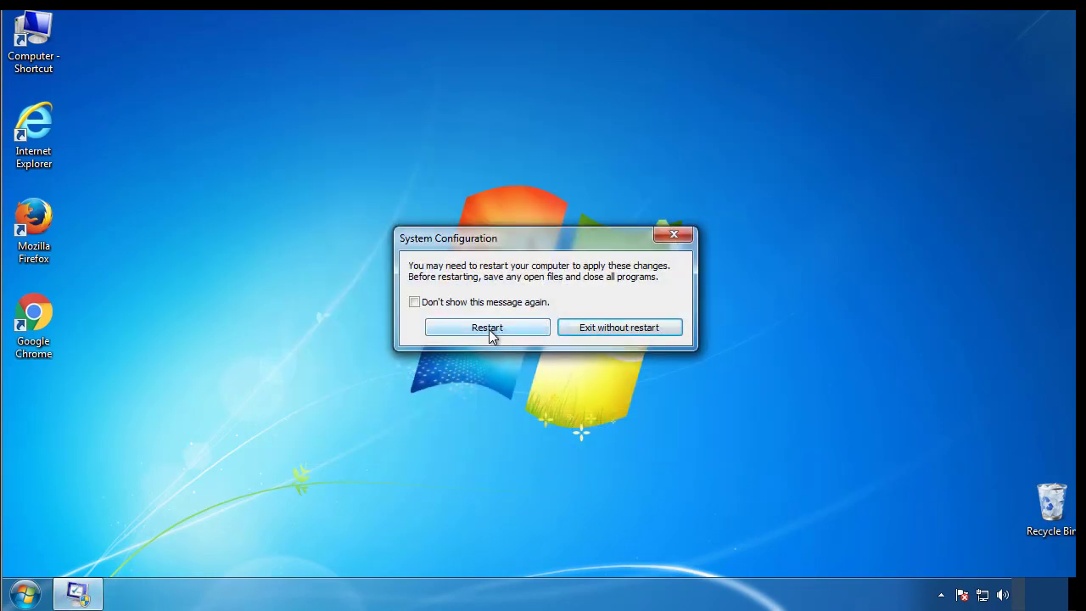
click(489, 329)
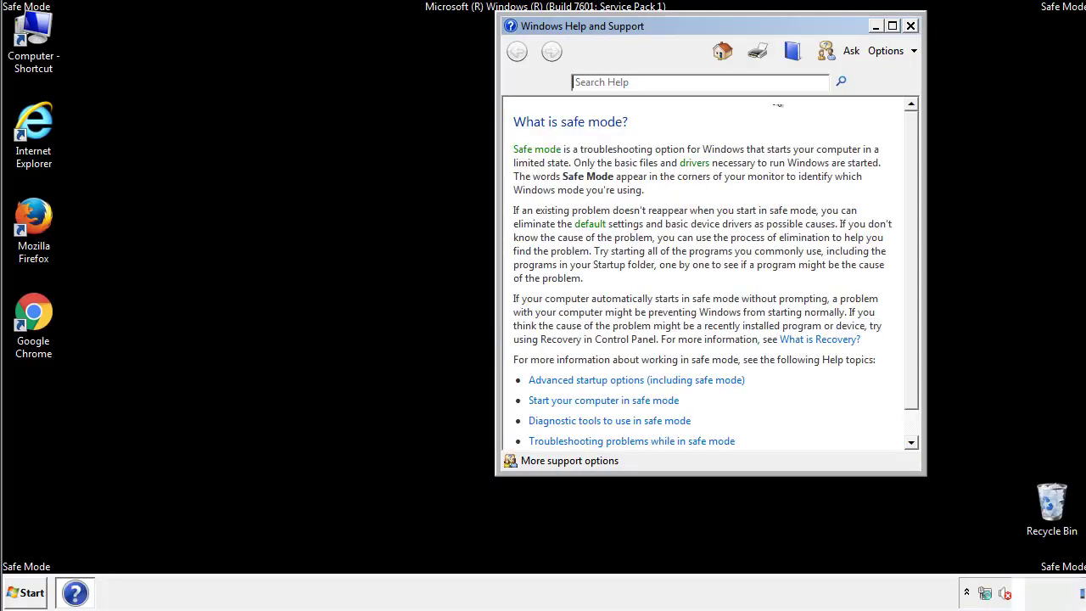
Show hidden files, folders and drives in Folder Options, then close Control Panel
click(910, 25)
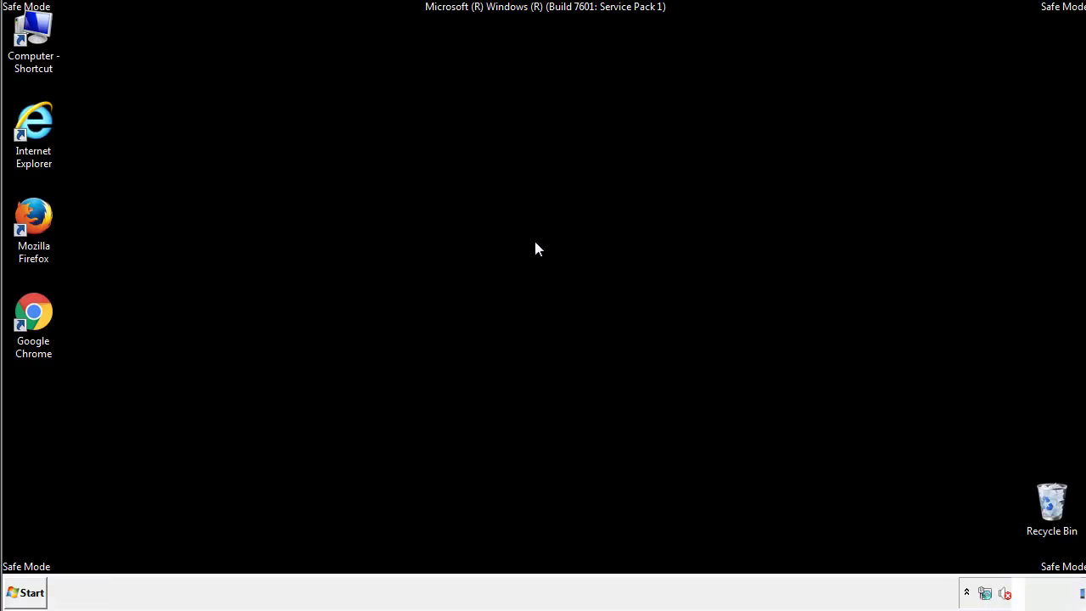
click(33, 592)
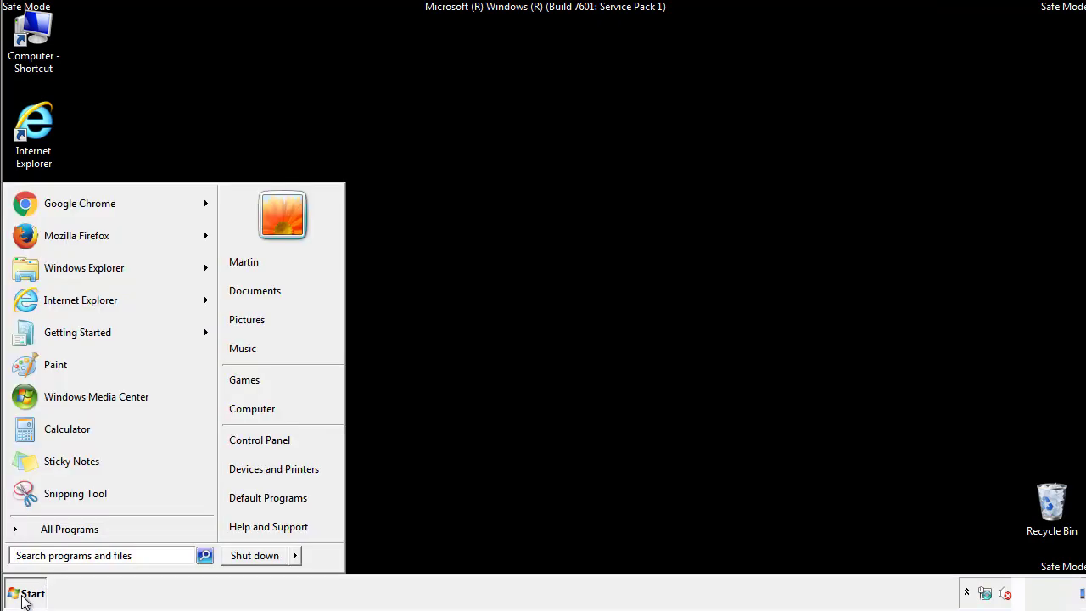
click(272, 436)
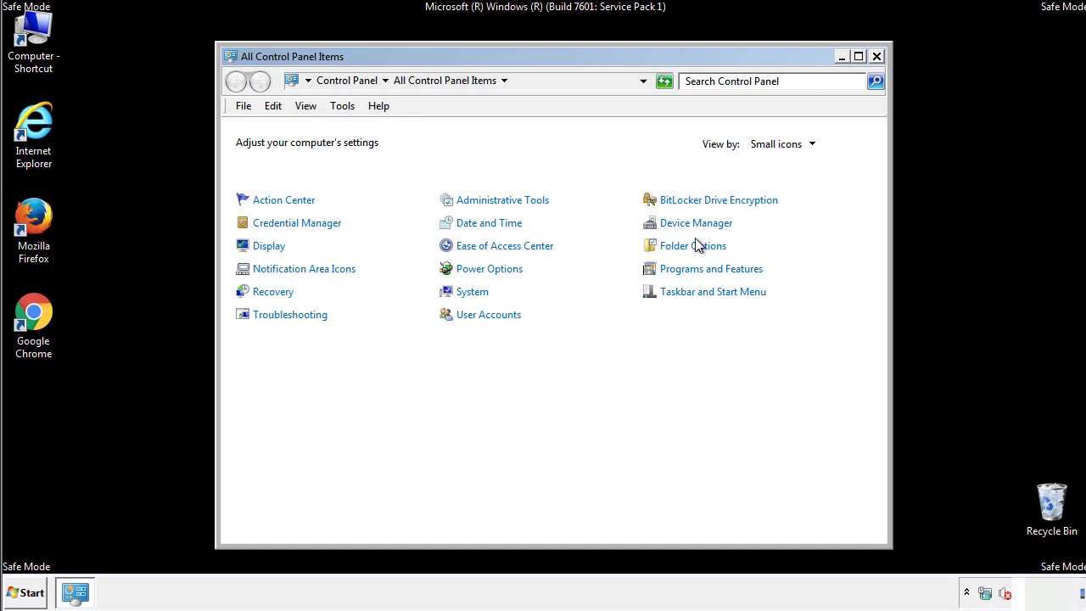
click(696, 246)
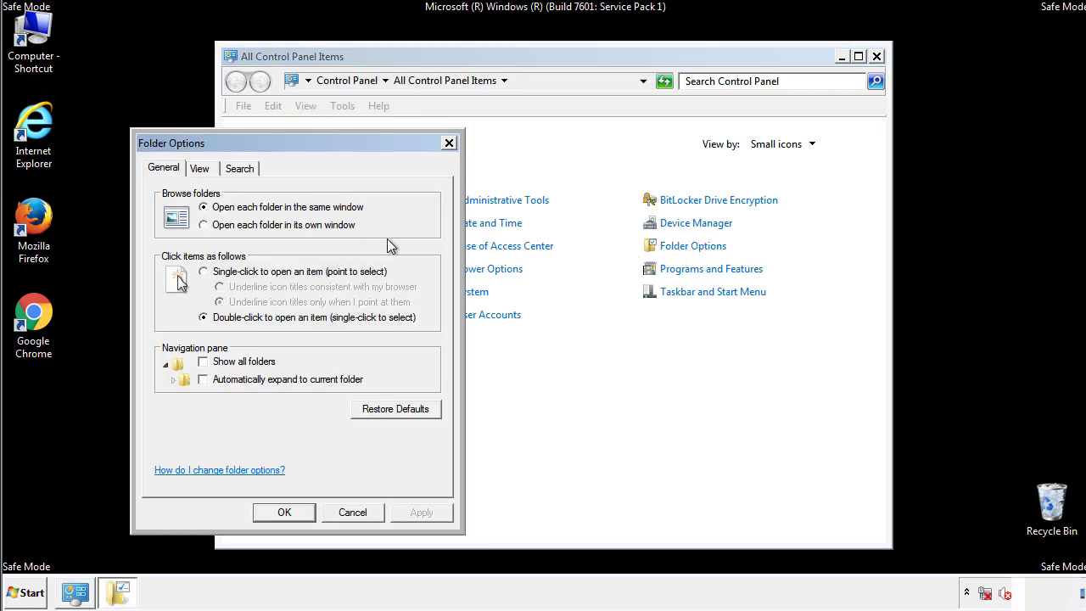
click(200, 170)
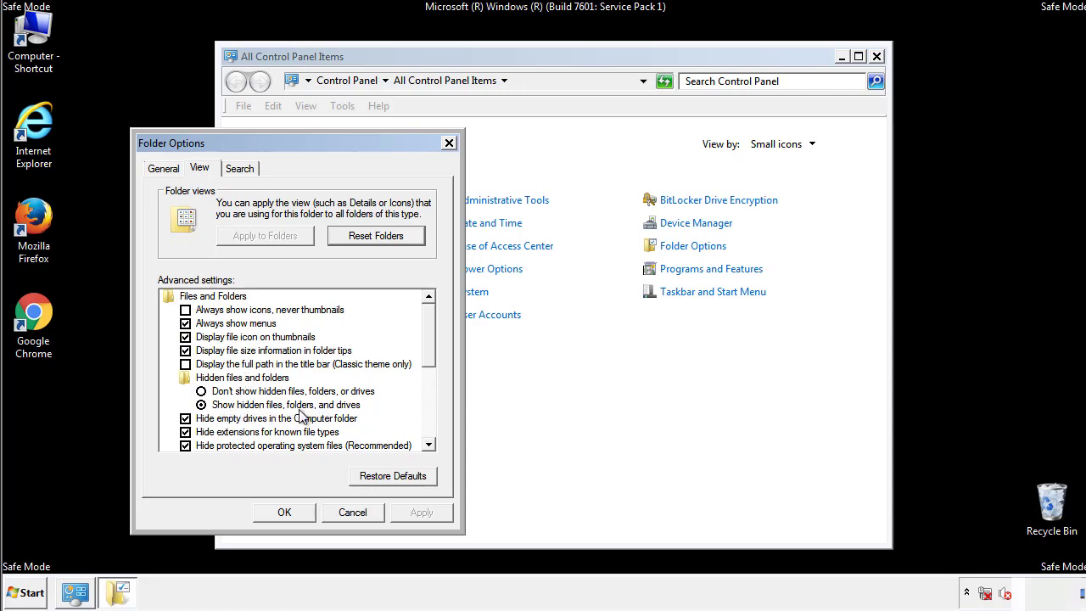
click(293, 512)
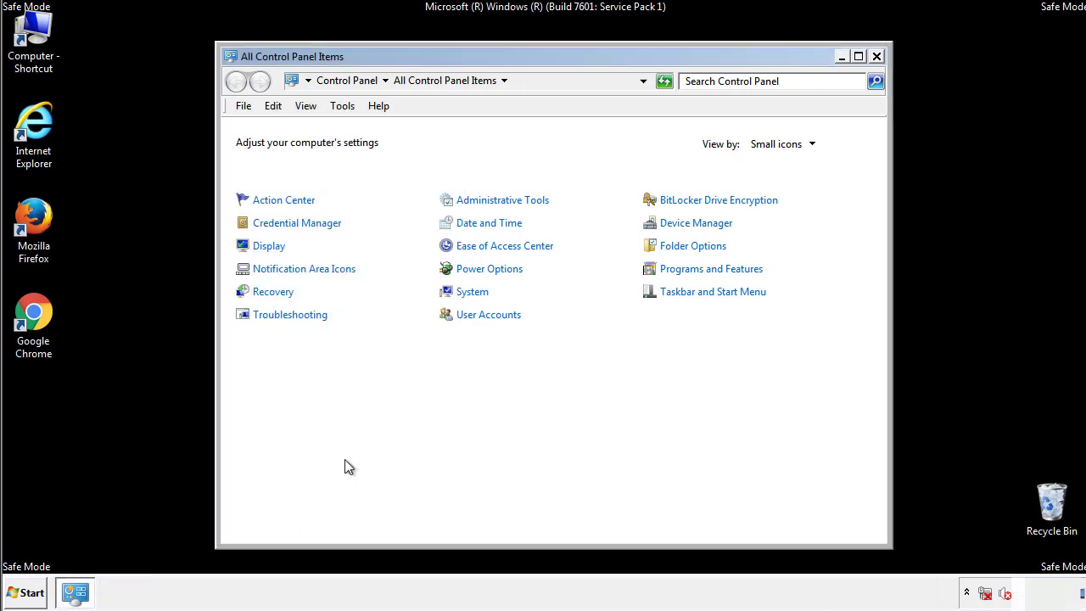
click(877, 56)
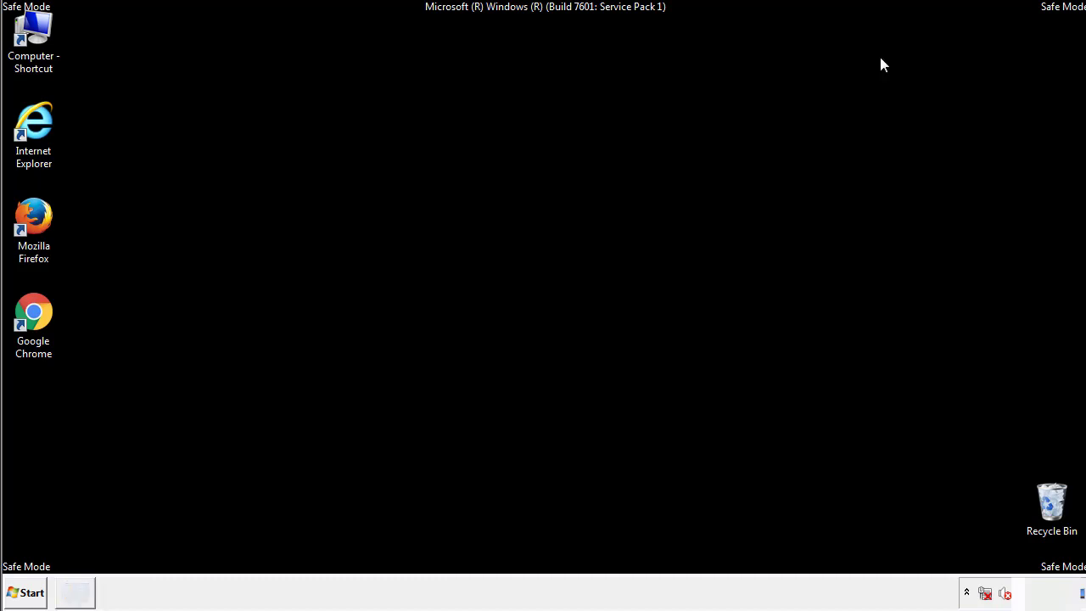
Browse to C:\Windows\System32\drivers\etc and open the hosts file for a program choice
double_click(36, 34)
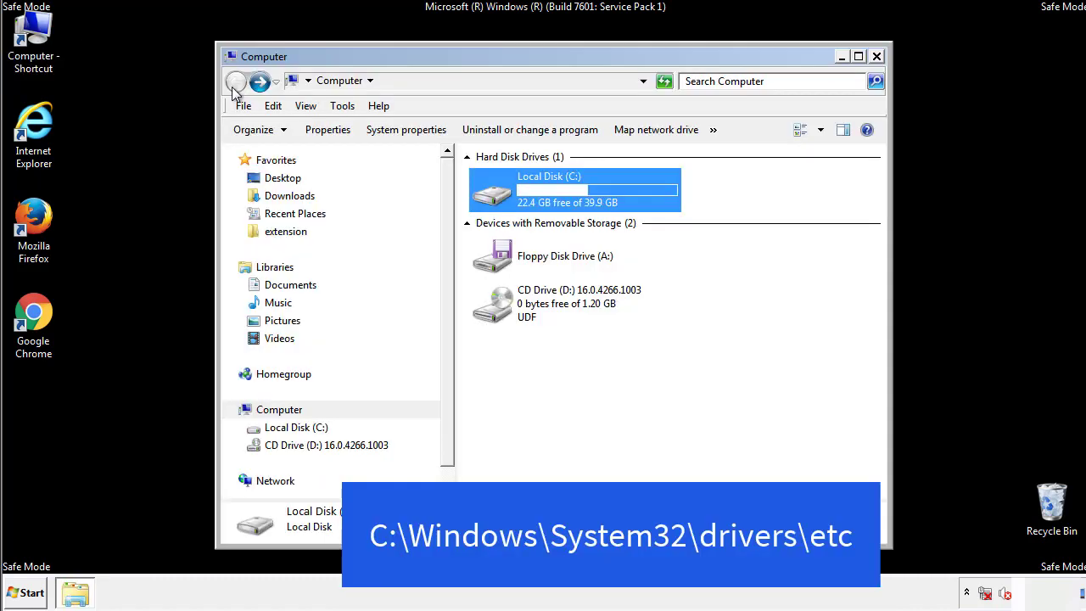
double_click(501, 198)
double_click(496, 310)
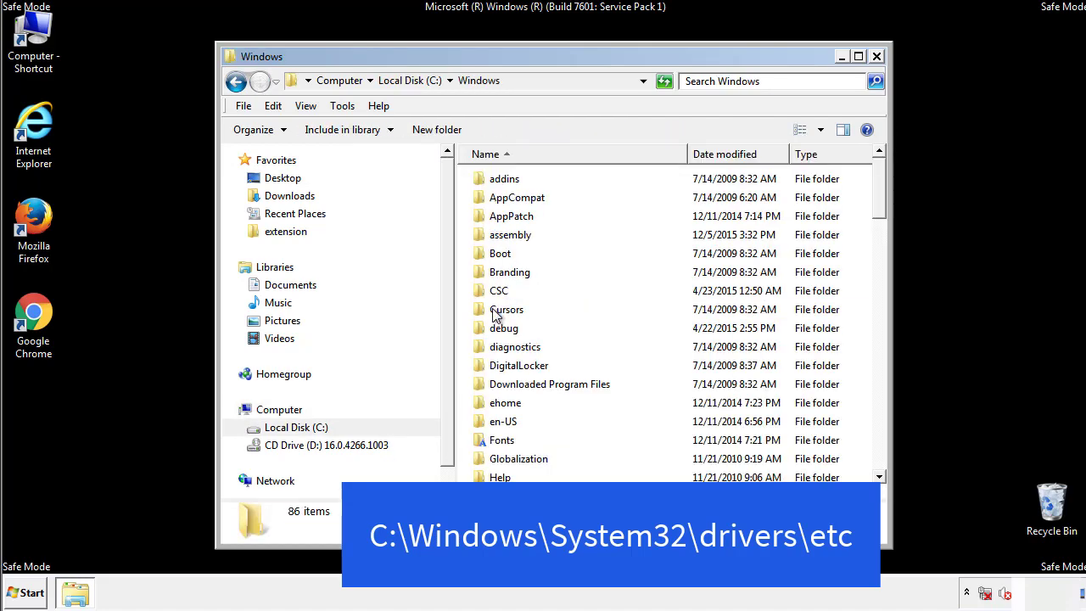
scroll(498, 381, down, 2)
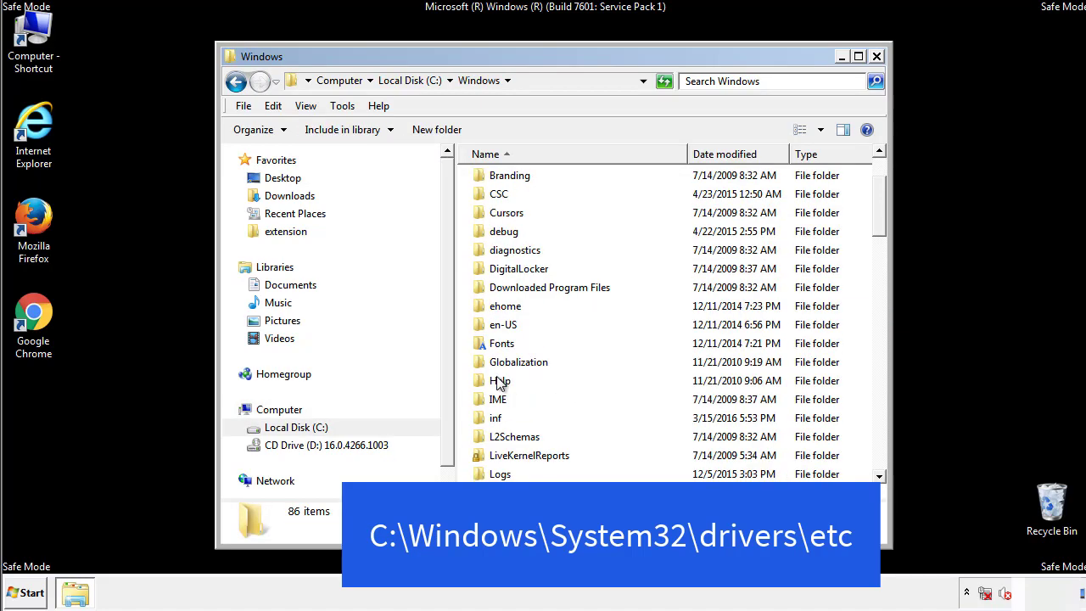
scroll(498, 383, down, 2)
scroll(498, 382, down, 2)
scroll(499, 384, down, 3)
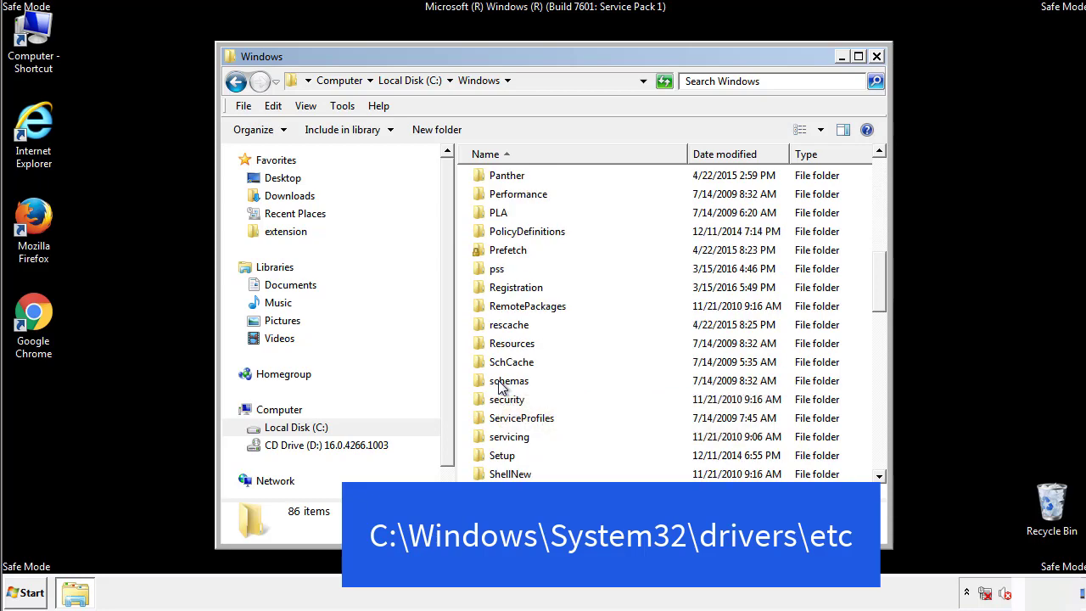
scroll(498, 384, down, 2)
double_click(515, 439)
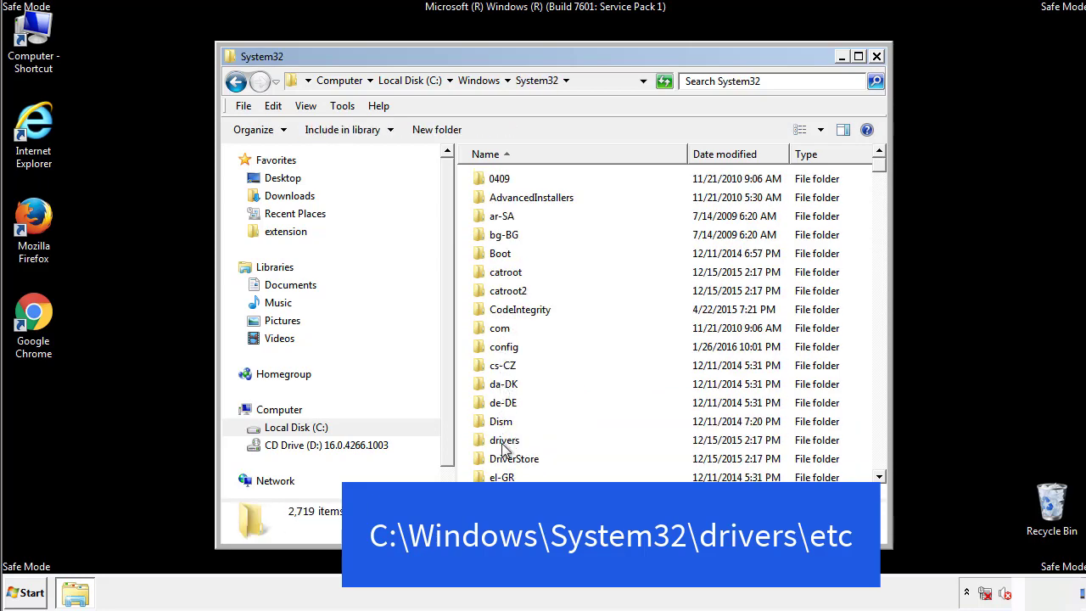
double_click(504, 441)
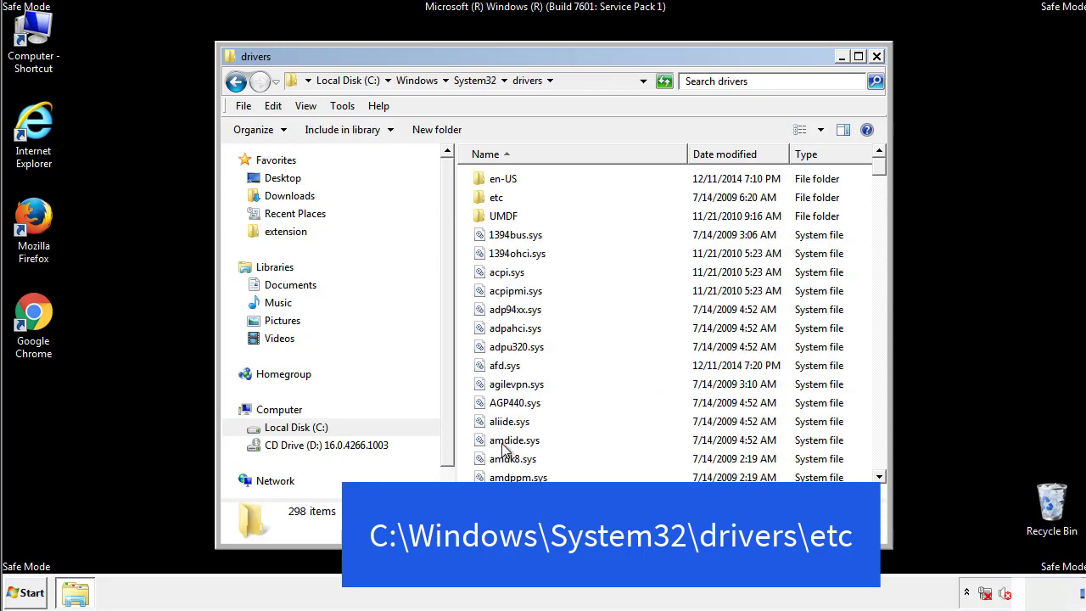
double_click(489, 202)
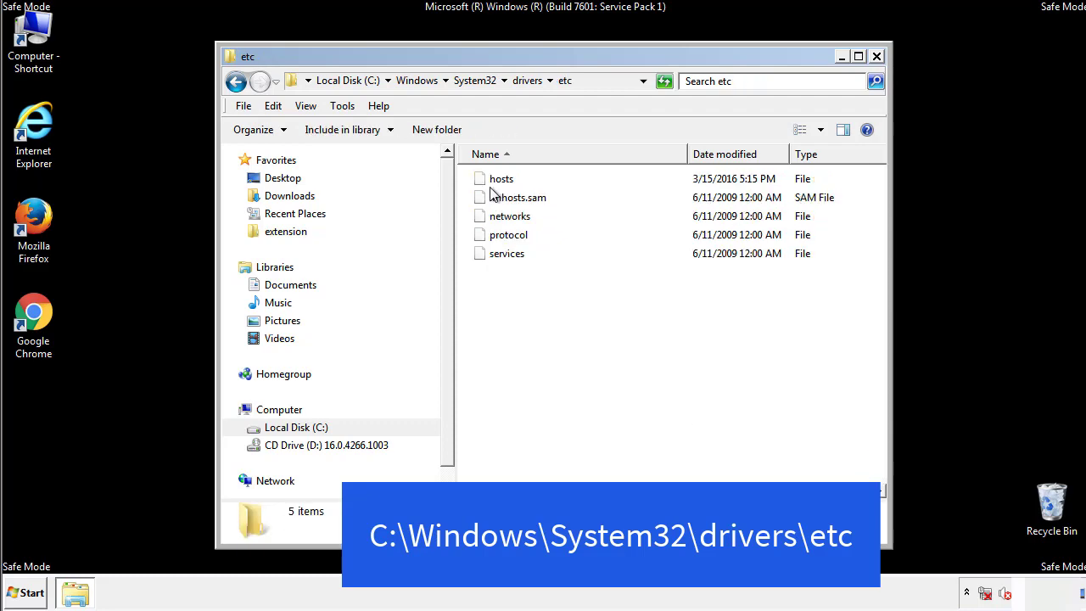
double_click(492, 180)
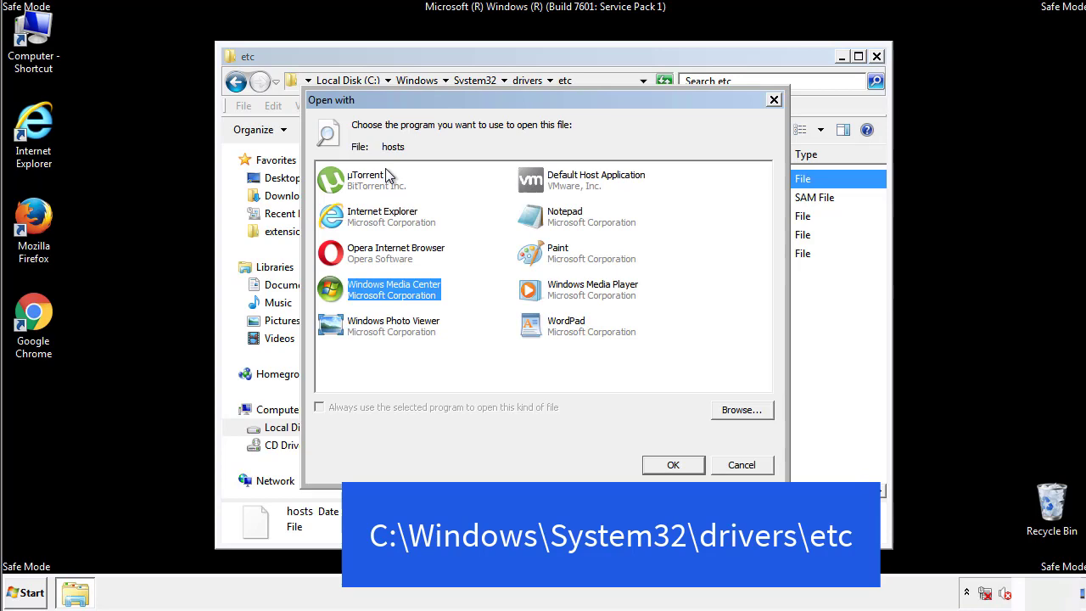
Open the hosts file in Notepad
click(550, 222)
click(672, 465)
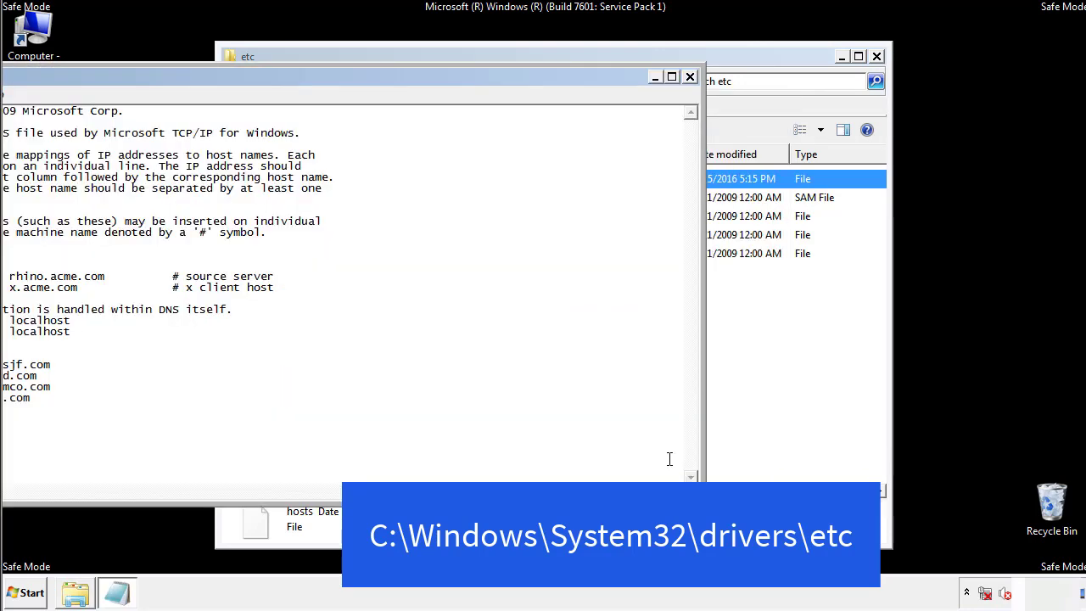
drag(444, 77, 691, 94)
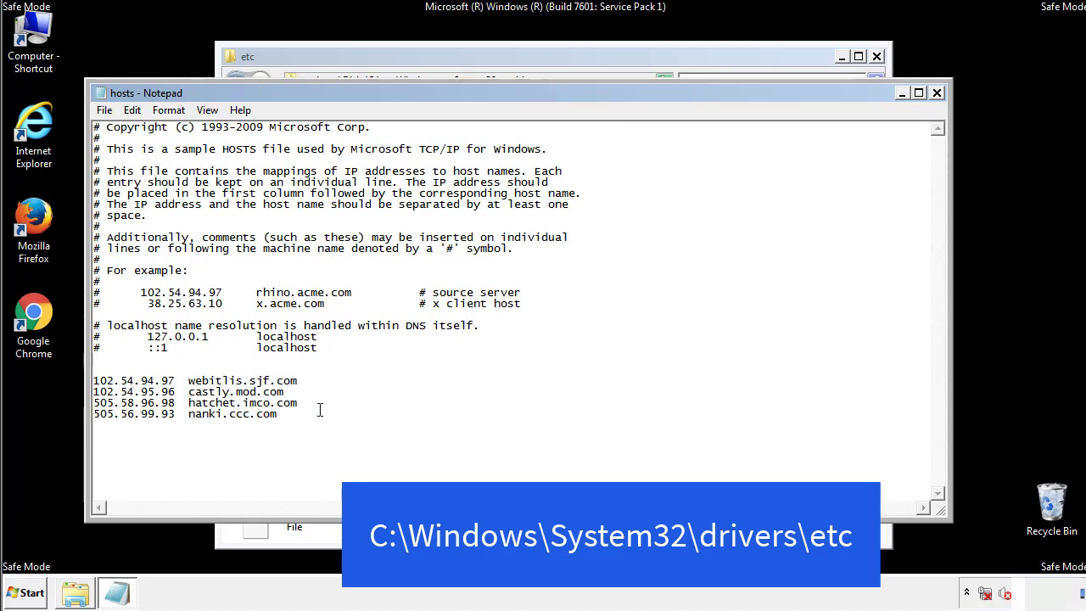
Delete the four added host entries, save hosts, and close Notepad and the etc folder
drag(304, 415, 94, 375)
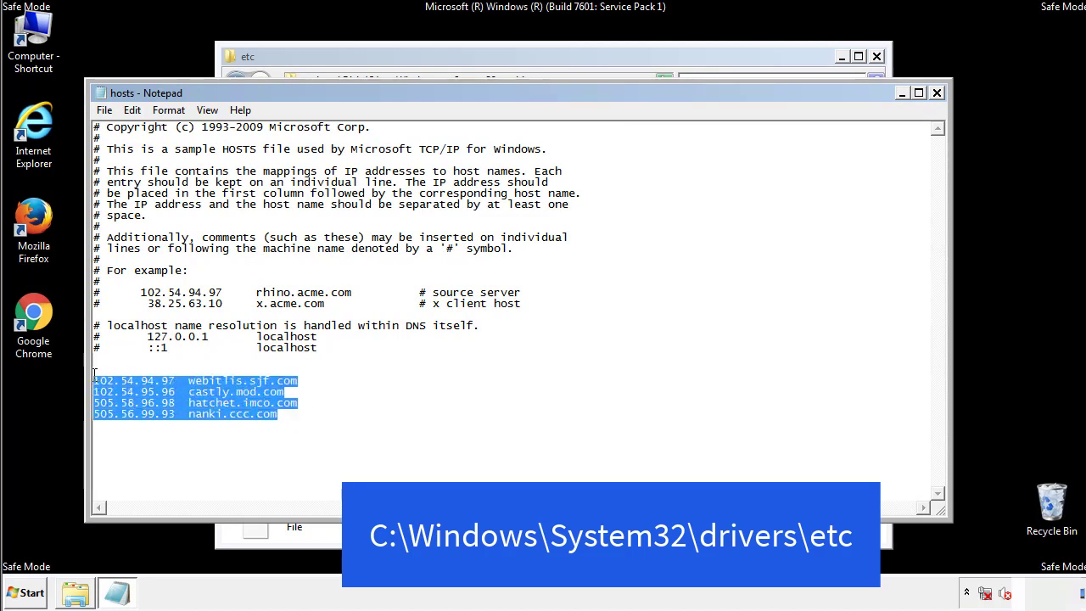
key(Delete)
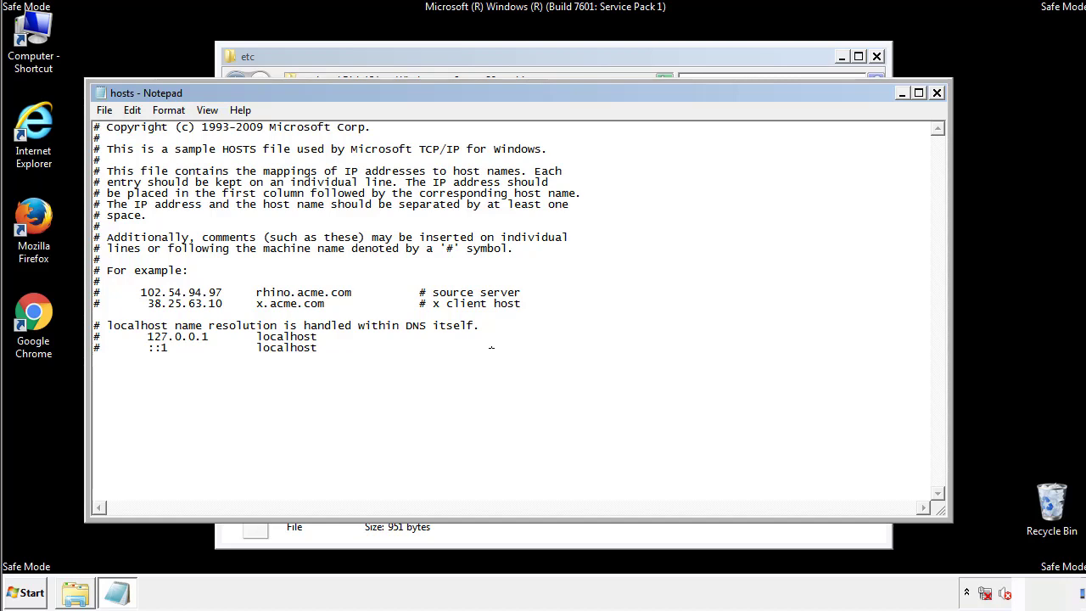
click(937, 95)
click(478, 310)
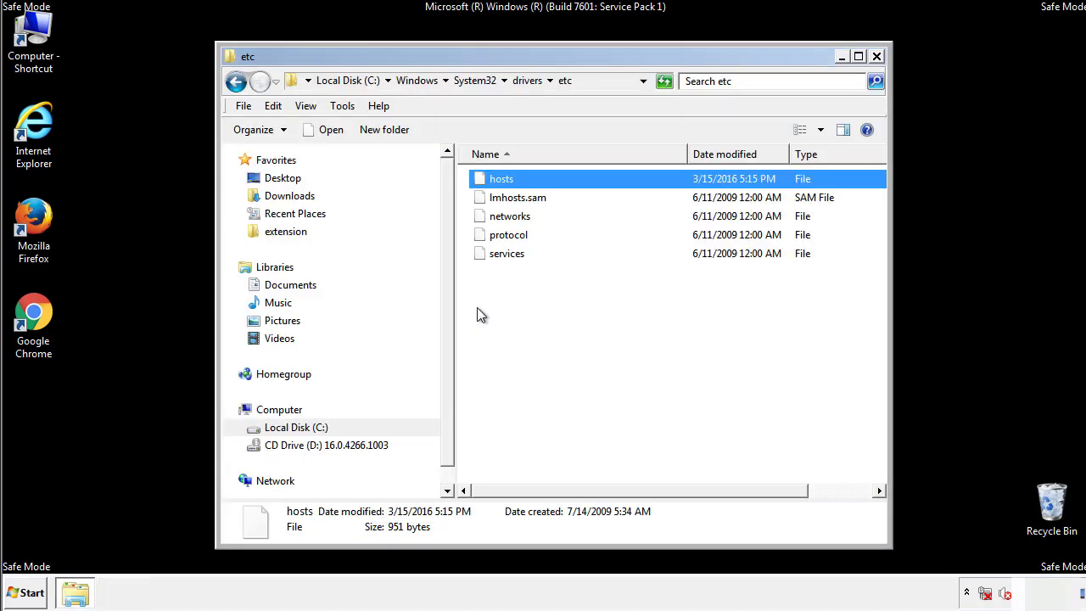
click(477, 308)
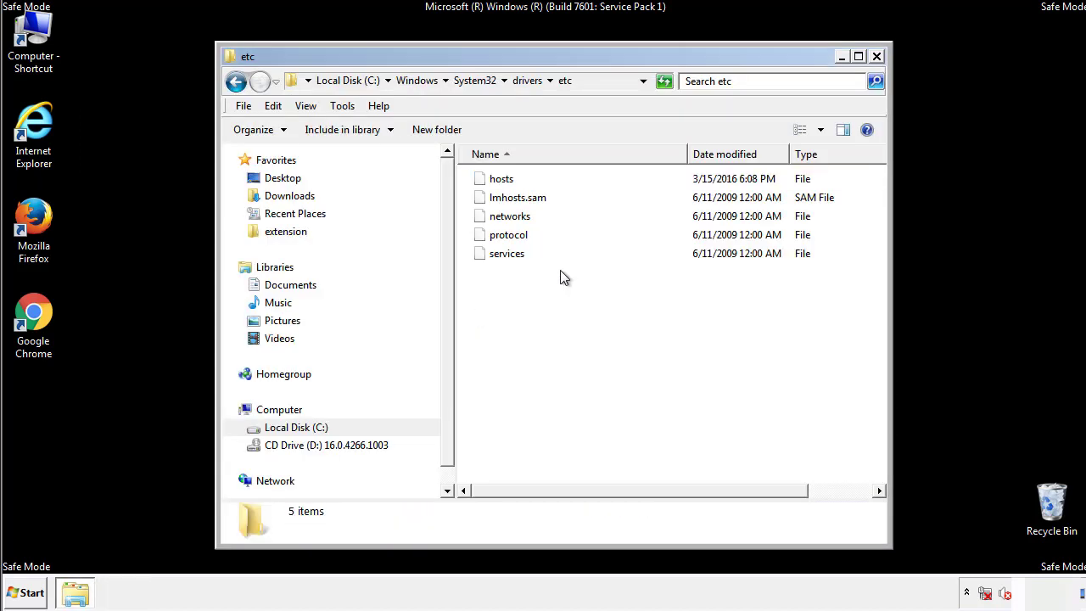
click(877, 57)
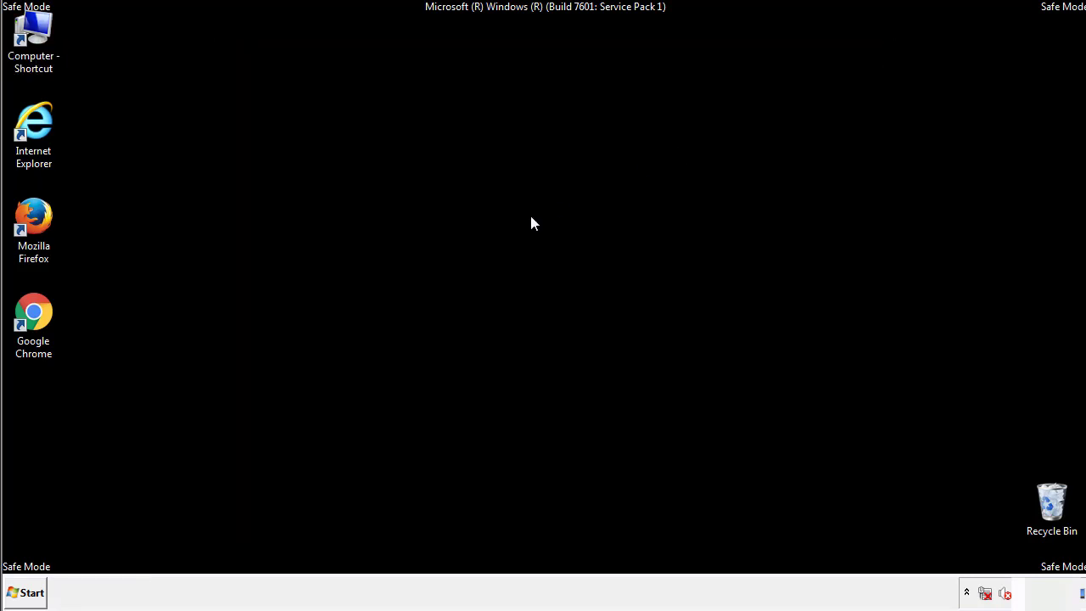
Open the Startup folder from All Programs in an Explorer window
click(30, 593)
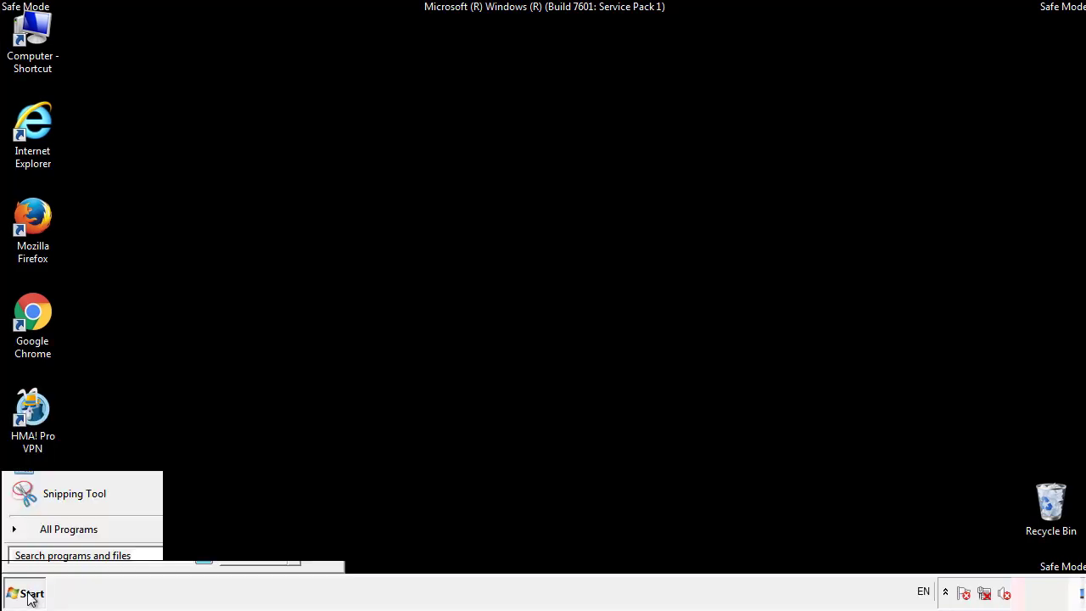
click(48, 536)
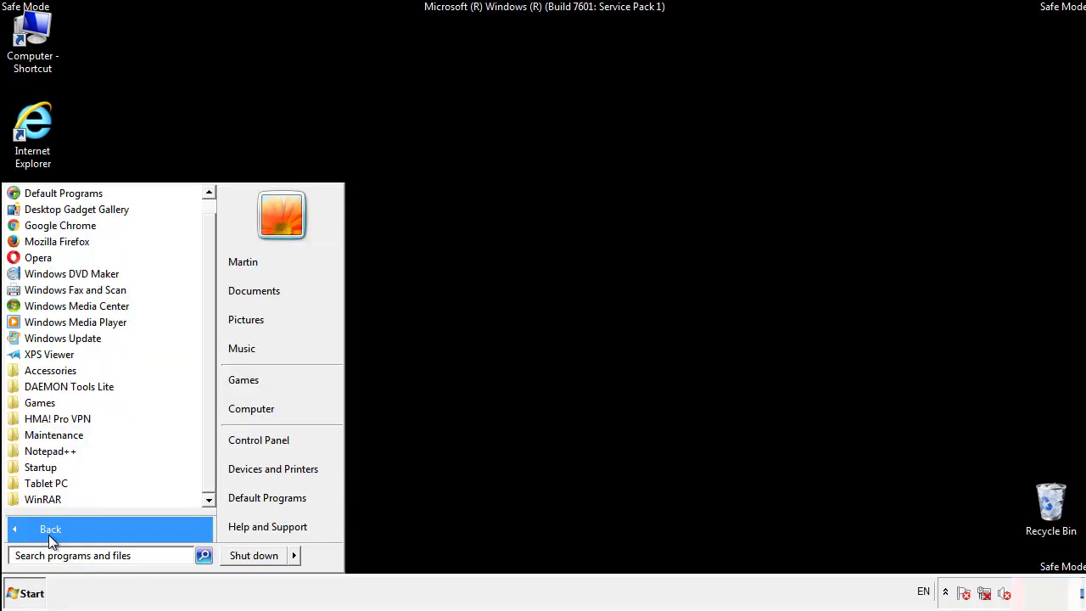
right_click(44, 465)
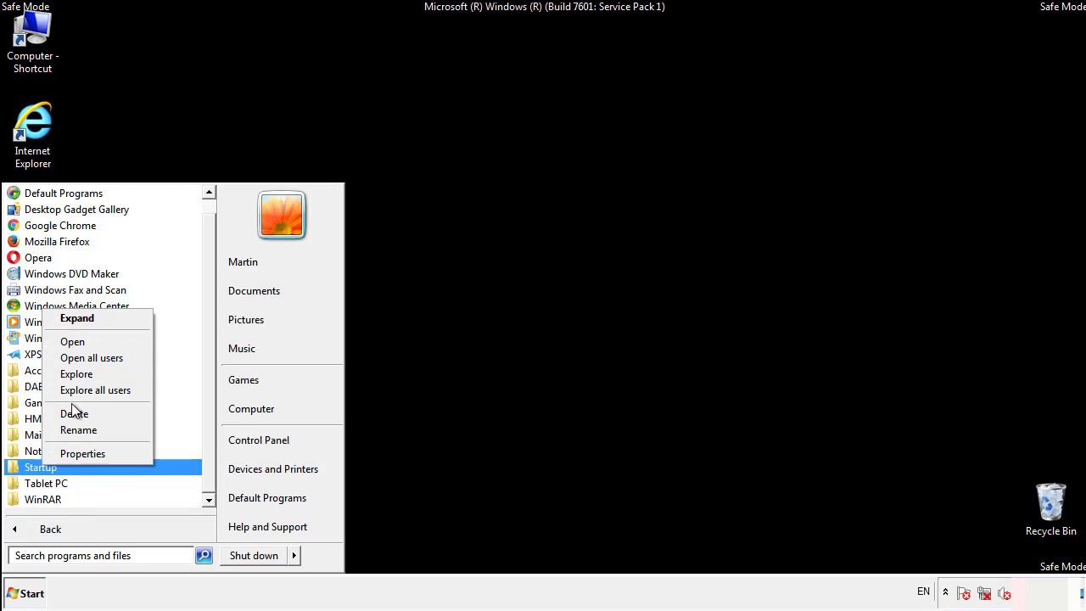
click(81, 343)
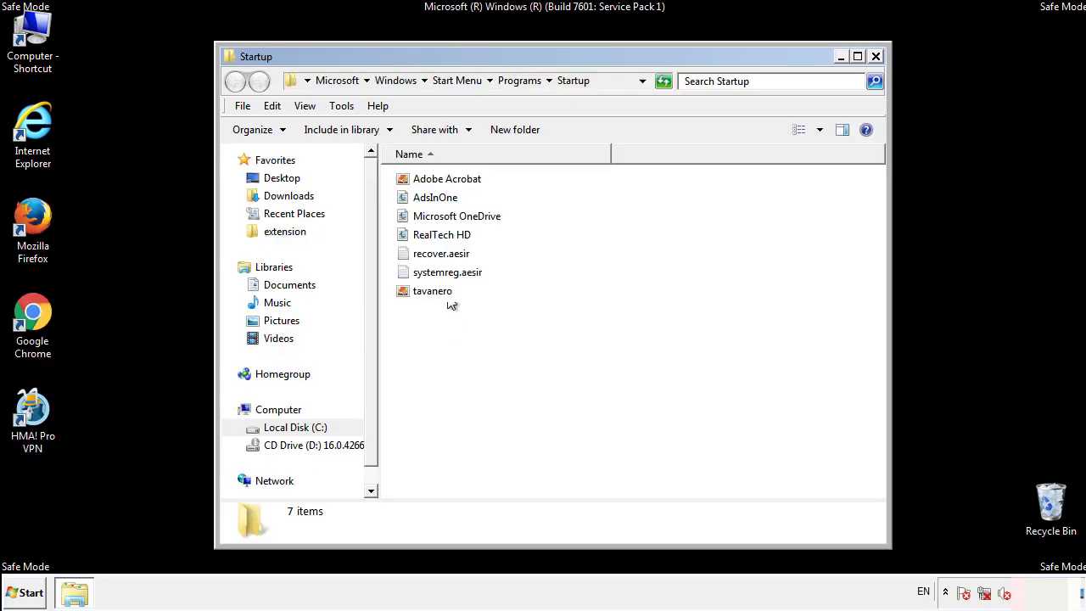
Delete AdsInOne, recover.aesir, systemreg.aesir and tavanero, then close the Startup window
click(442, 200)
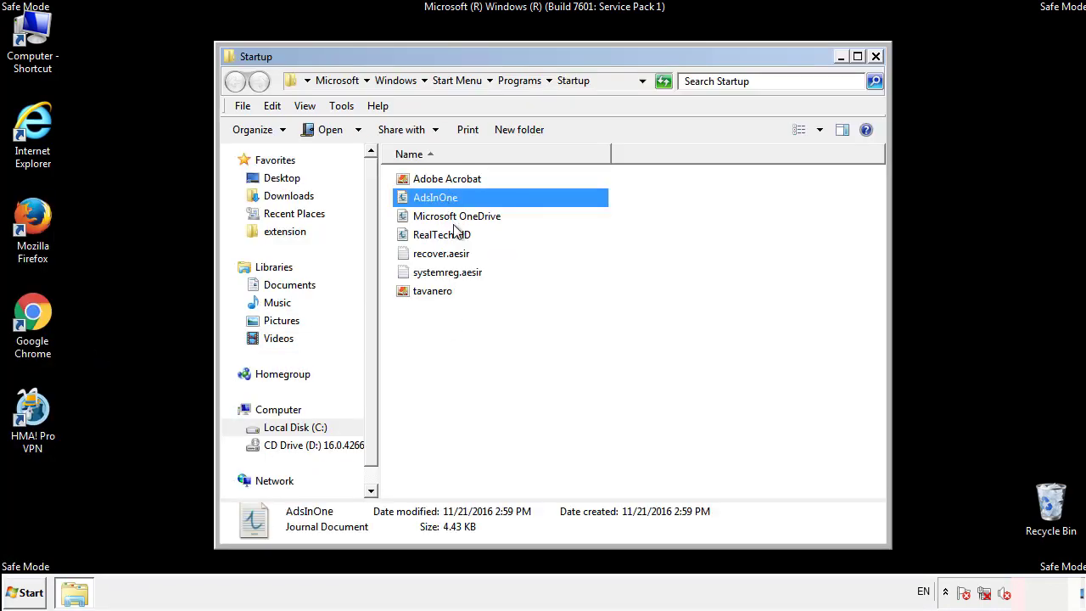
ctrl+click(442, 254)
ctrl+click(448, 272)
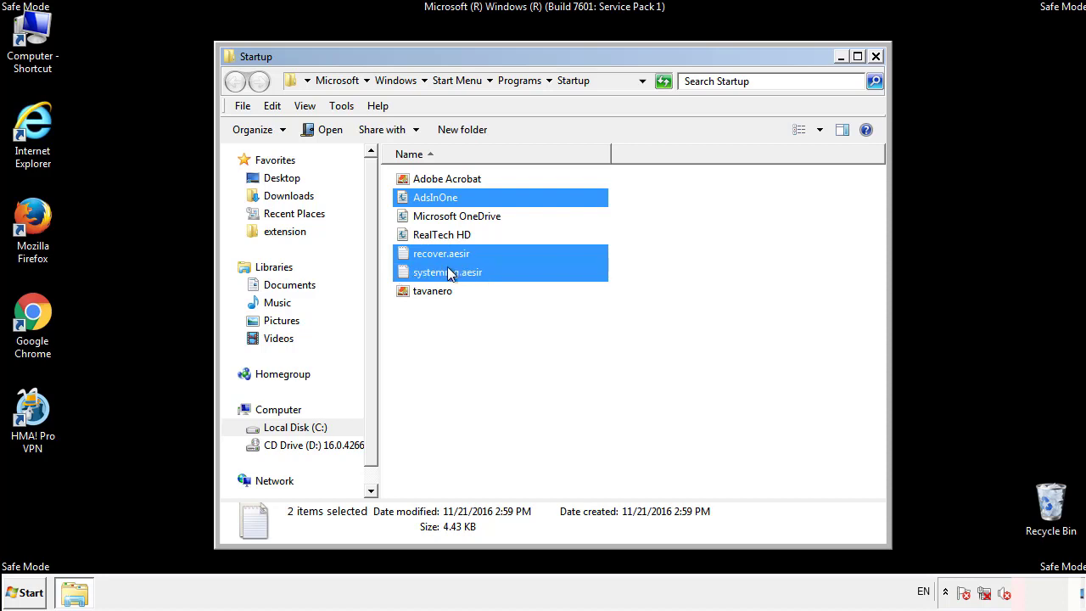
ctrl+click(434, 291)
right_click(432, 290)
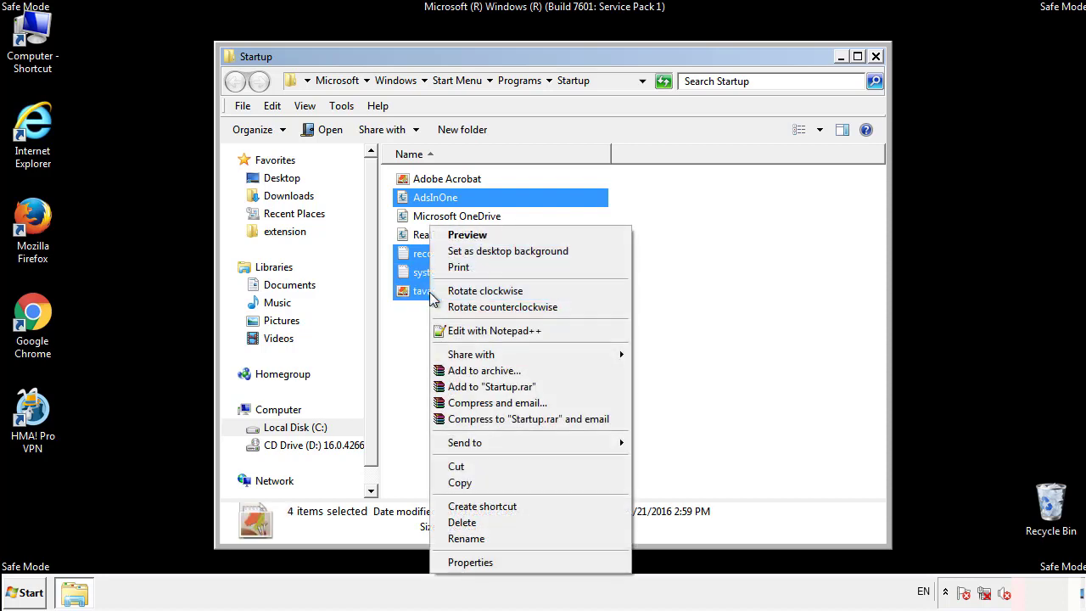
click(460, 522)
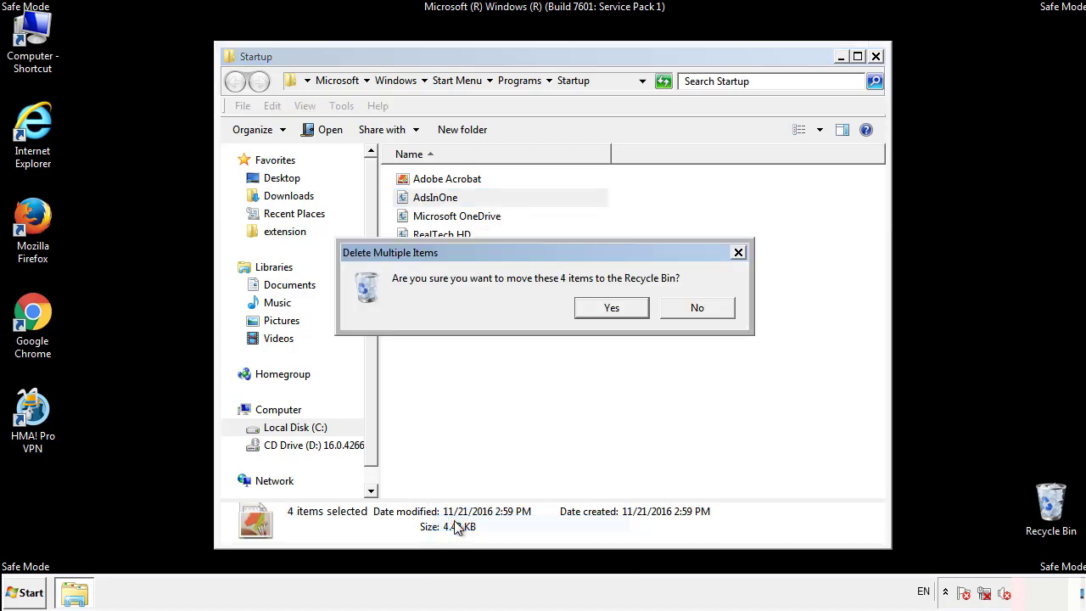
click(596, 308)
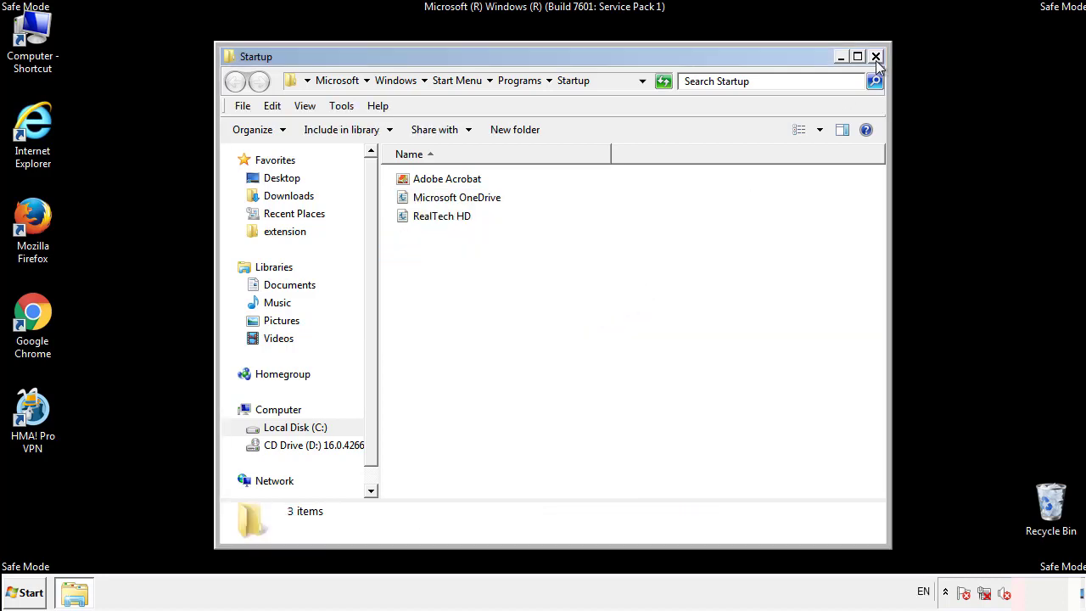
click(878, 62)
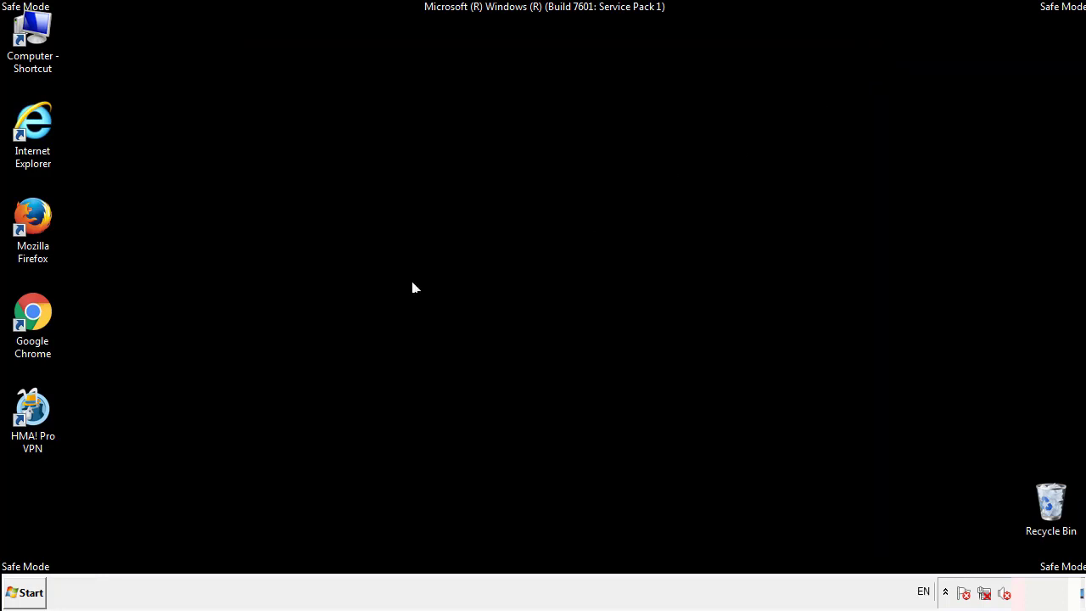
Launch Registry Editor by searching regedit from the Start menu
click(25, 599)
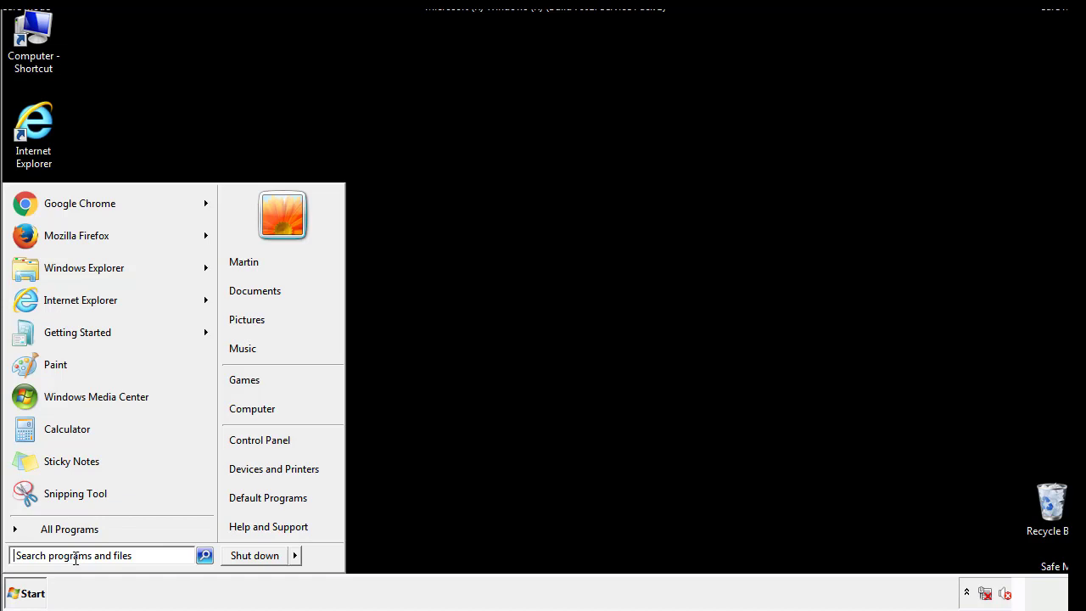
text(reged)
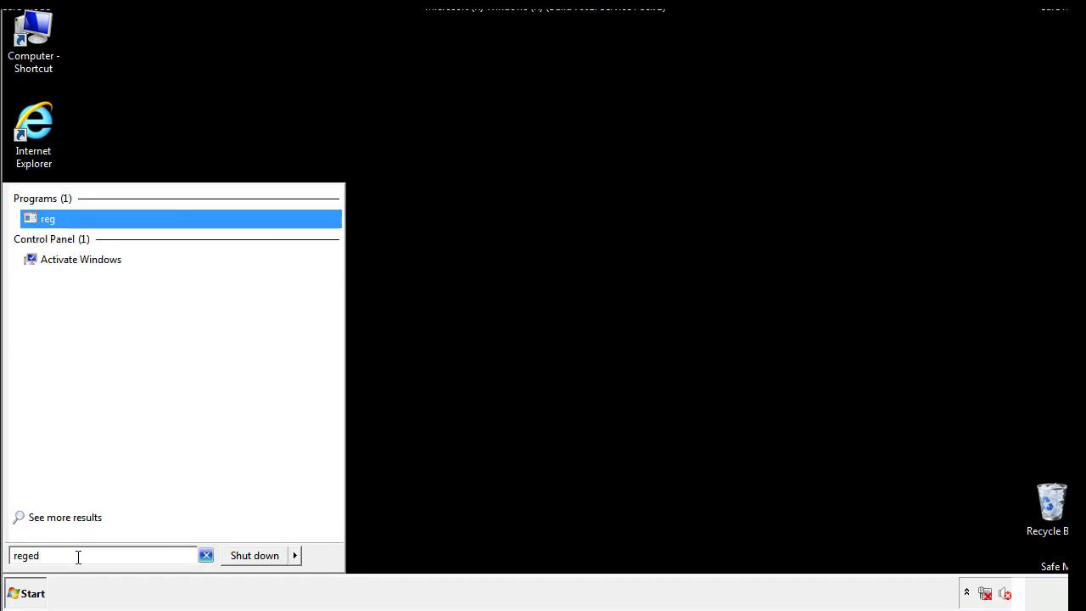
text(it)
key(Return)
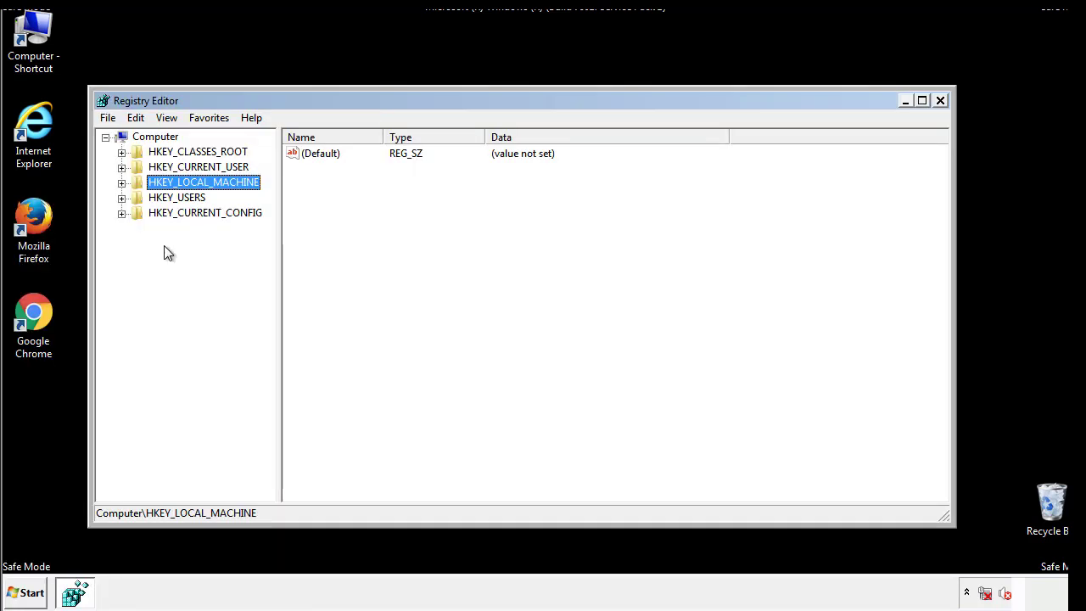
Navigate to HKLM\SOFTWARE\Microsoft\Windows\CurrentVersion\Run to list its values
click(121, 183)
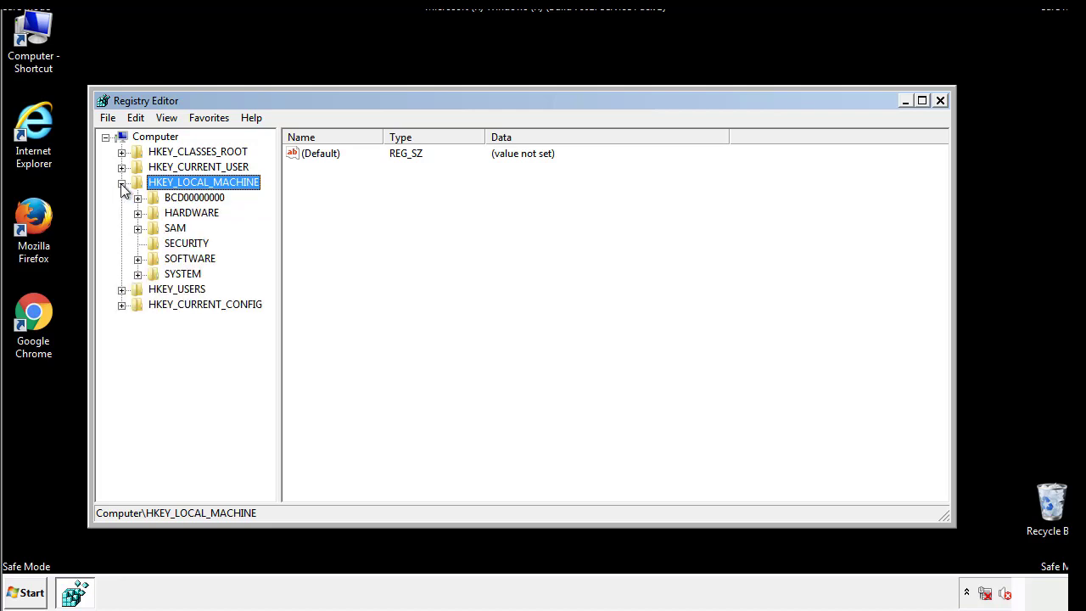
click(138, 258)
scroll(269, 272, down, 1)
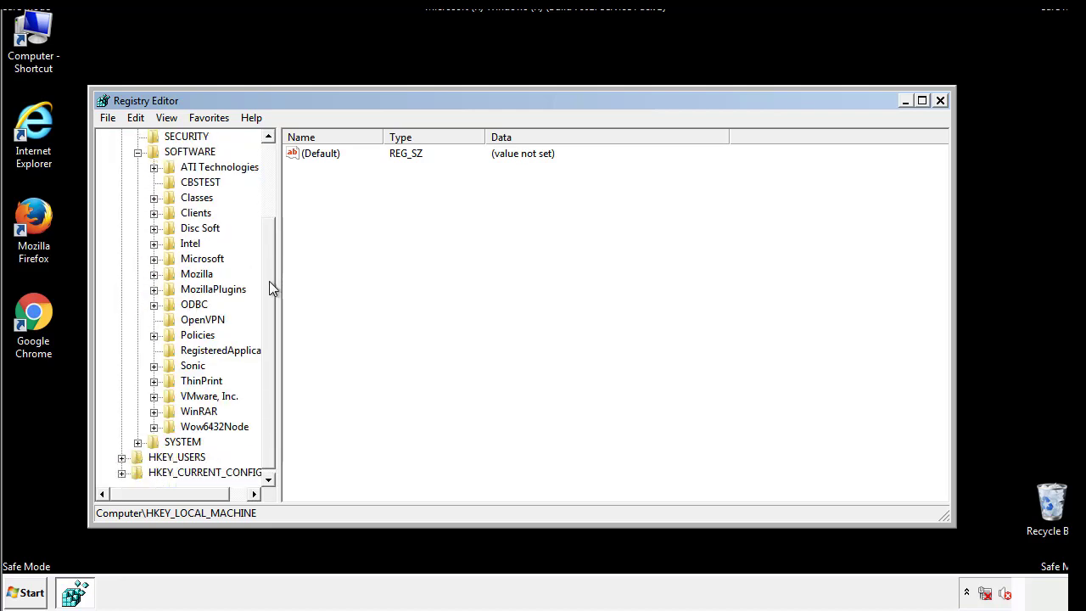
click(153, 259)
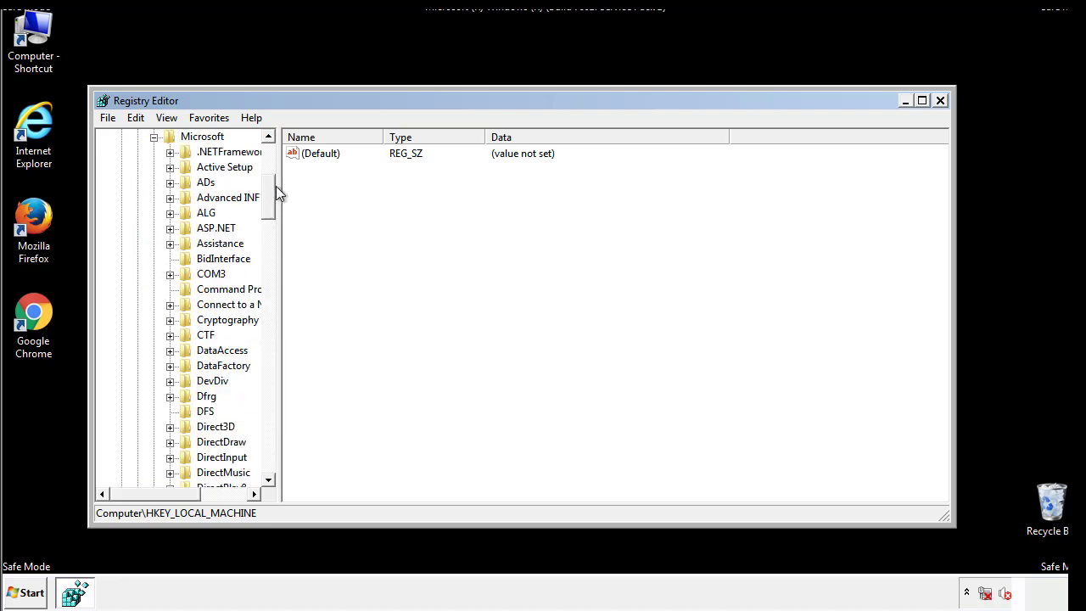
mouse_move(276, 215)
mouse_down()
mouse_move(272, 450)
mouse_move(272, 439)
mouse_up()
click(170, 259)
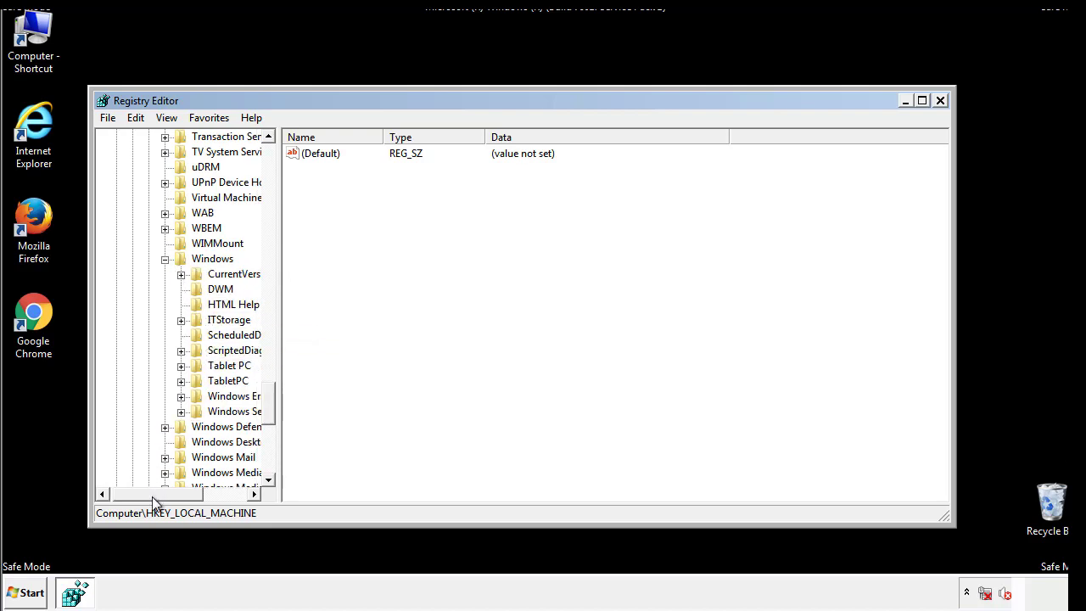
drag(152, 496, 173, 498)
click(139, 274)
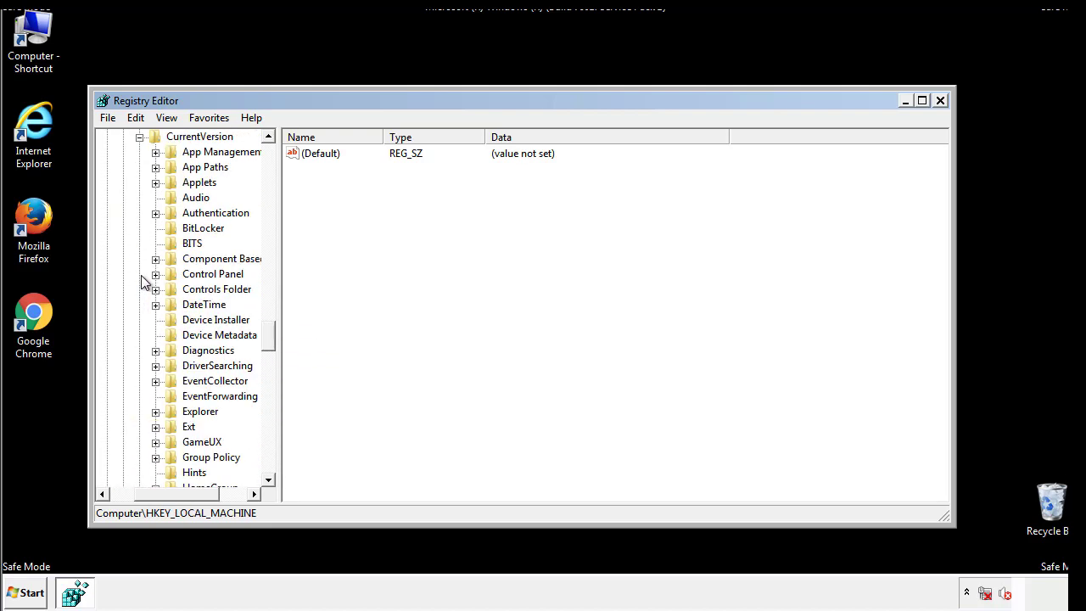
mouse_move(276, 339)
mouse_down()
mouse_move(271, 399)
mouse_move(272, 388)
mouse_up()
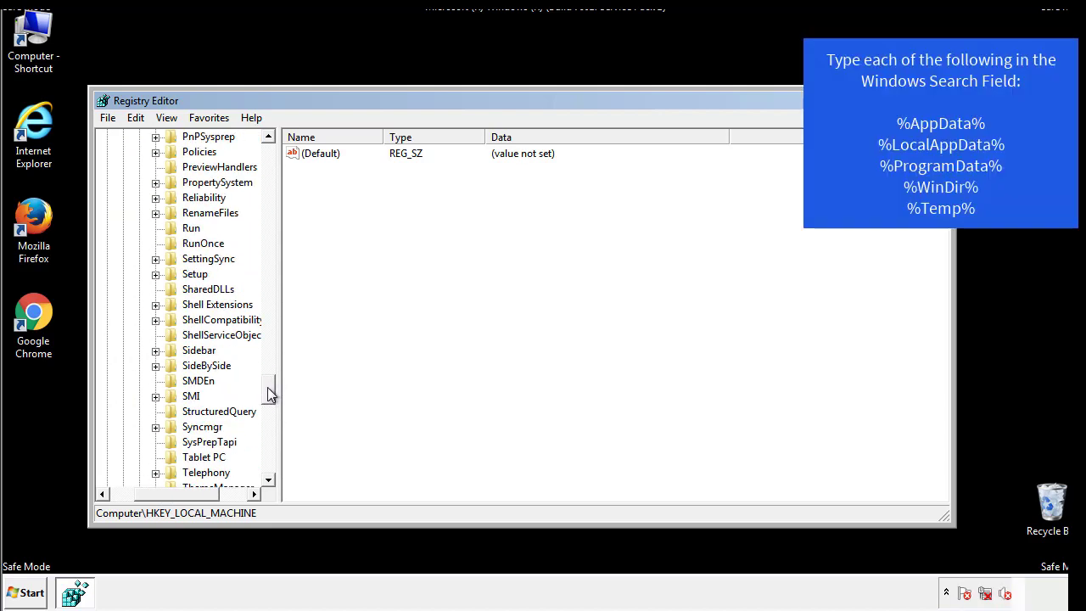
click(189, 228)
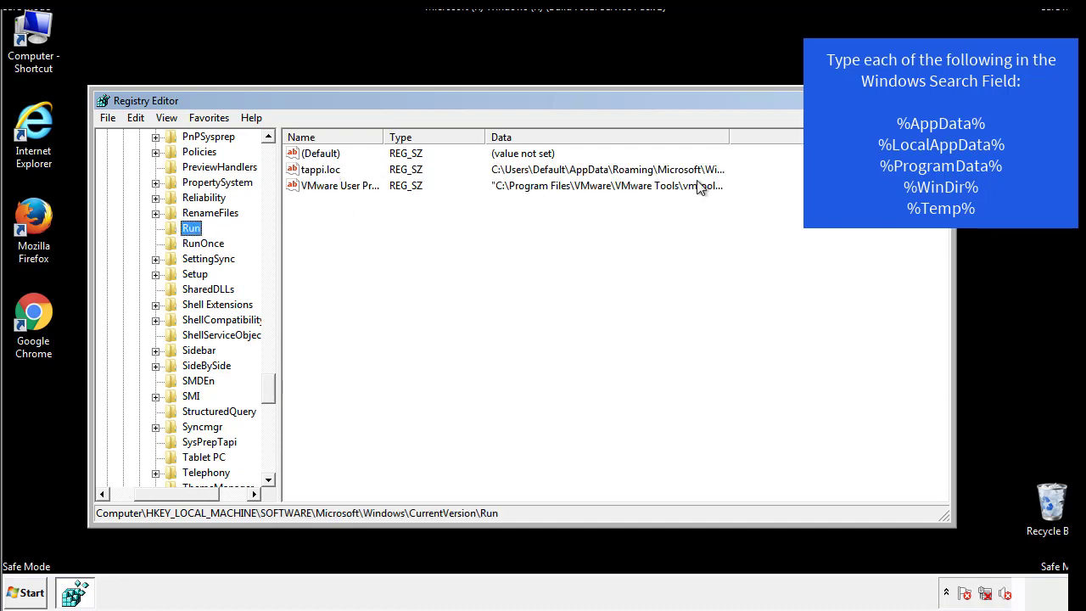
Delete the tappi.loc value and confirm the deletion
click(321, 171)
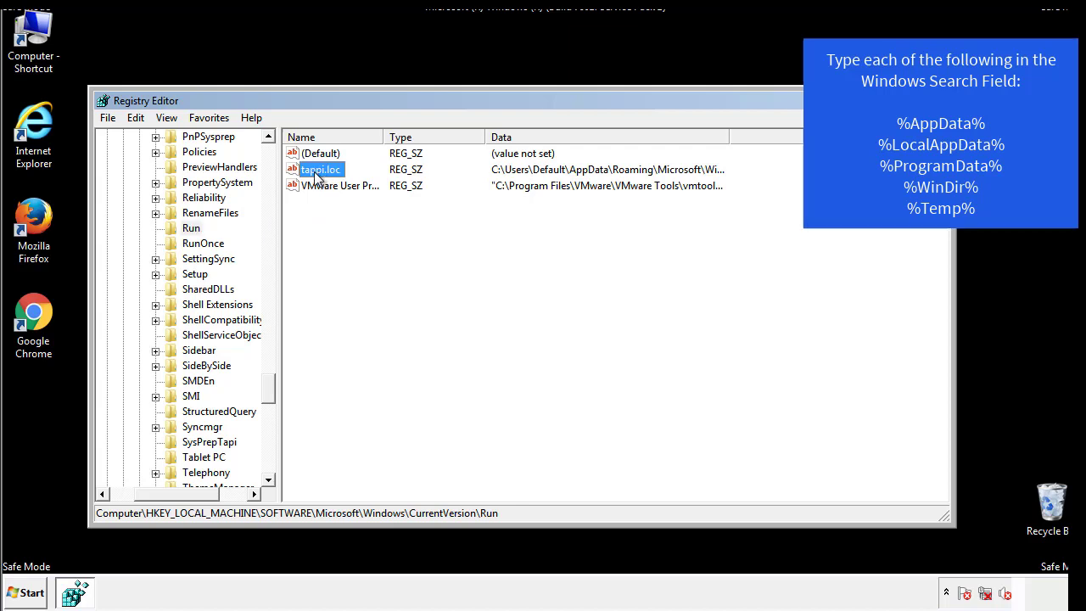
right_click(315, 172)
click(337, 219)
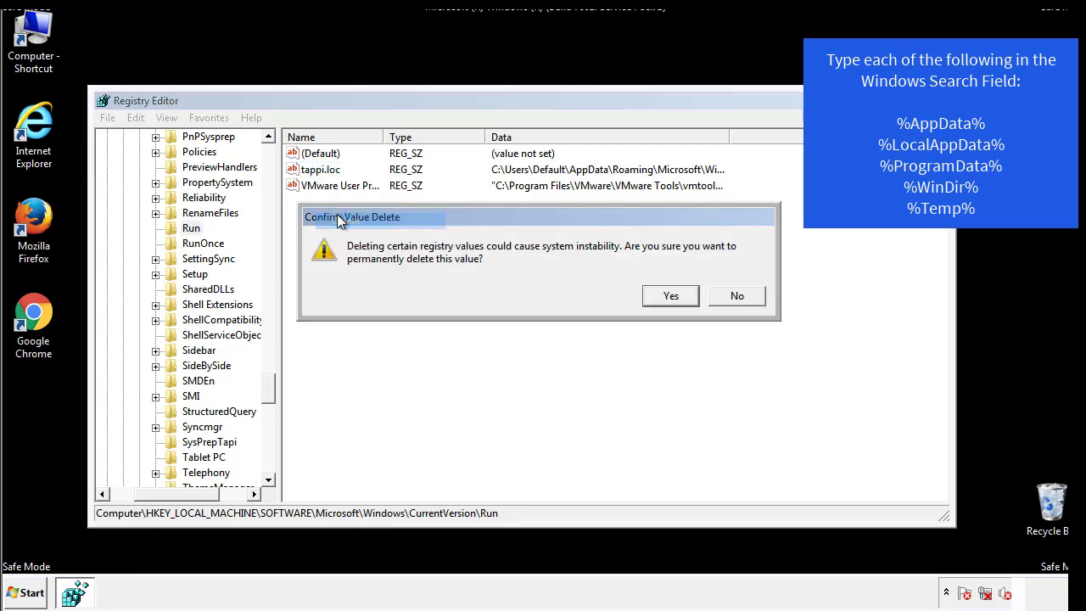
click(659, 298)
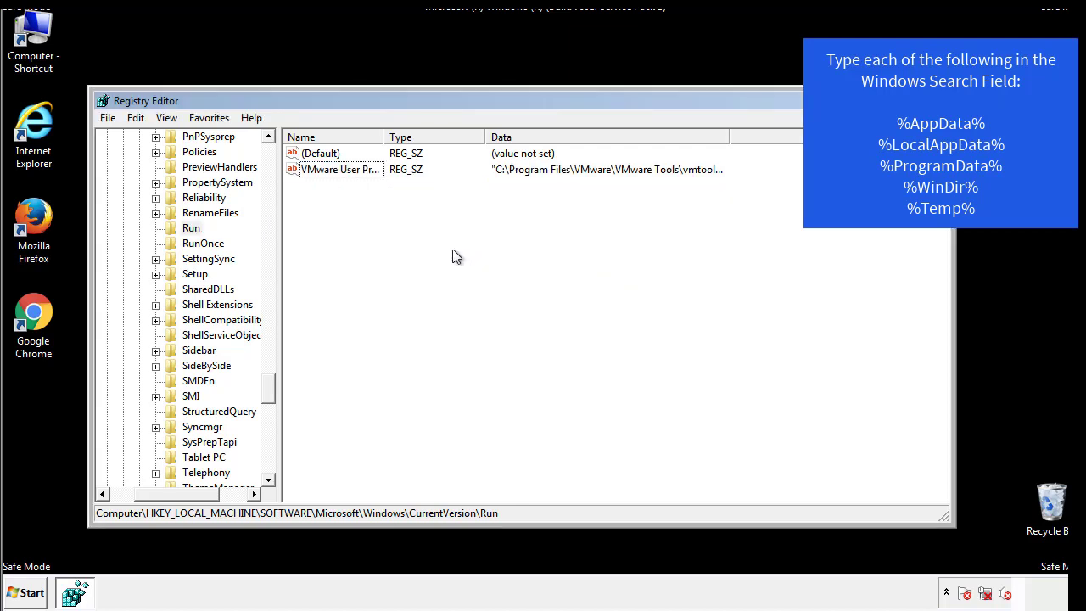
Collapse HKEY_LOCAL_MACHINE and expand HKEY_CURRENT_USER\Software
drag(268, 386, 269, 465)
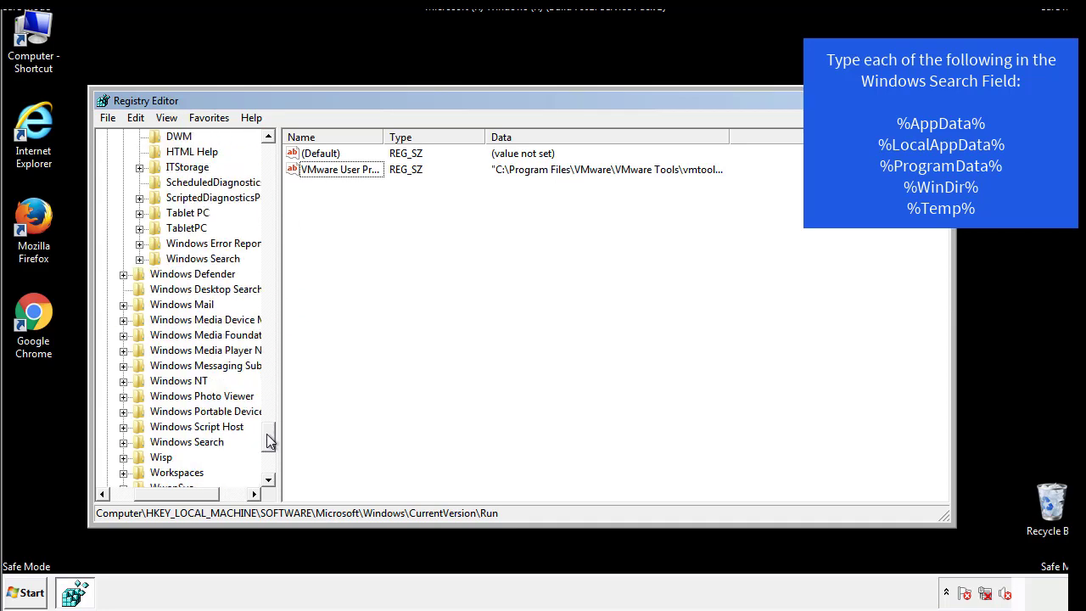
drag(179, 493, 132, 505)
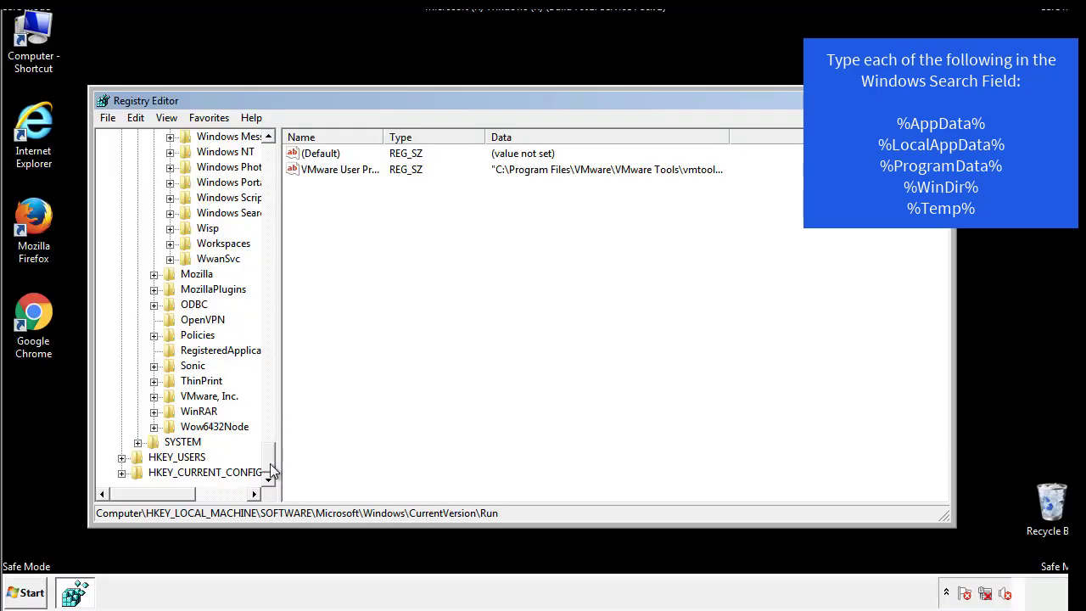
drag(268, 462, 273, 162)
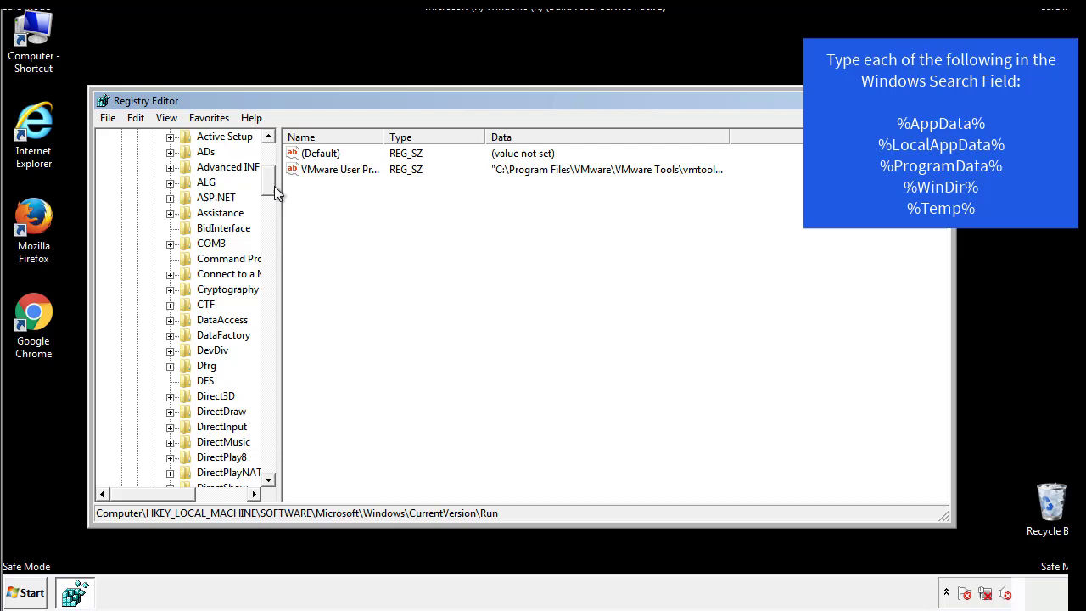
click(121, 182)
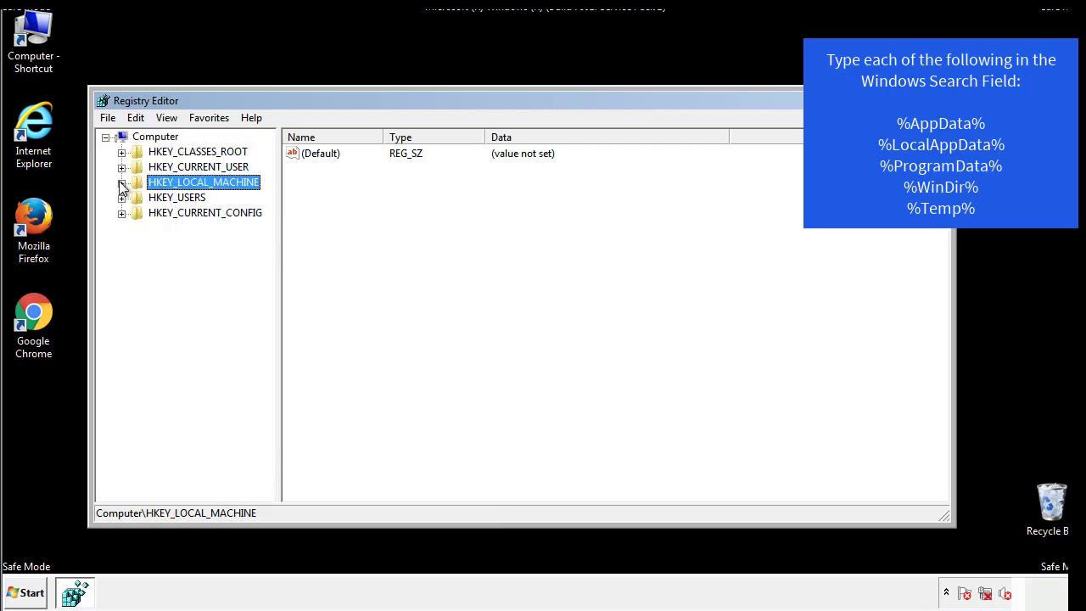
click(123, 167)
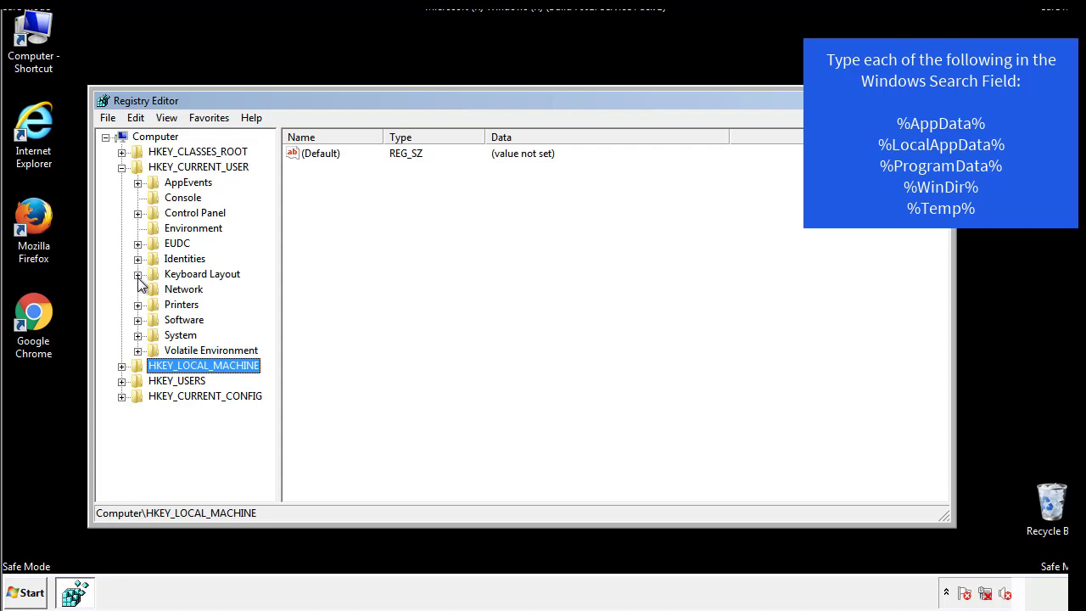
click(137, 320)
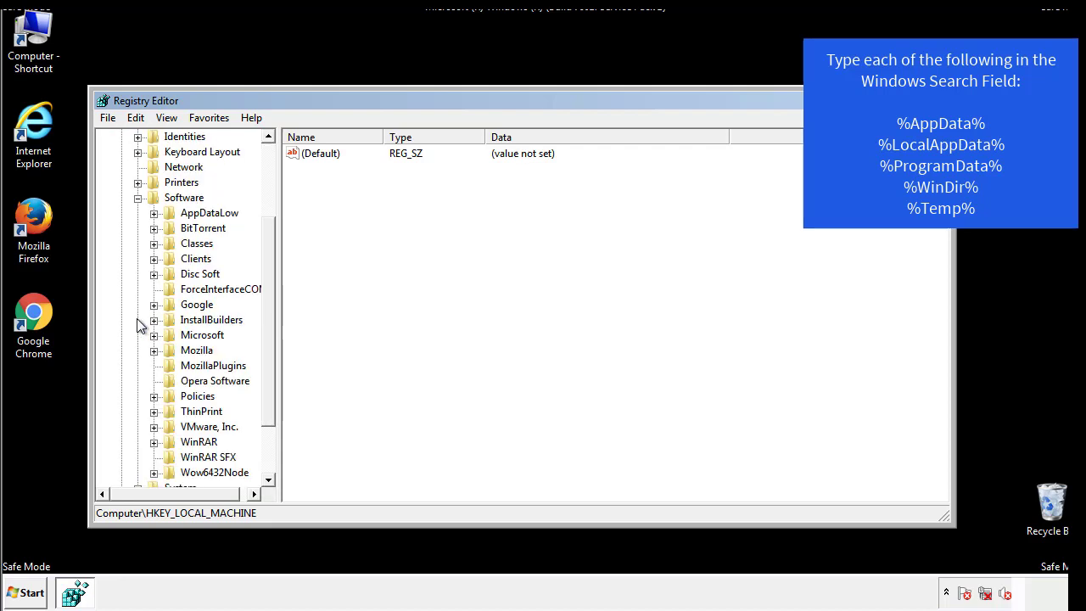
drag(267, 308, 266, 324)
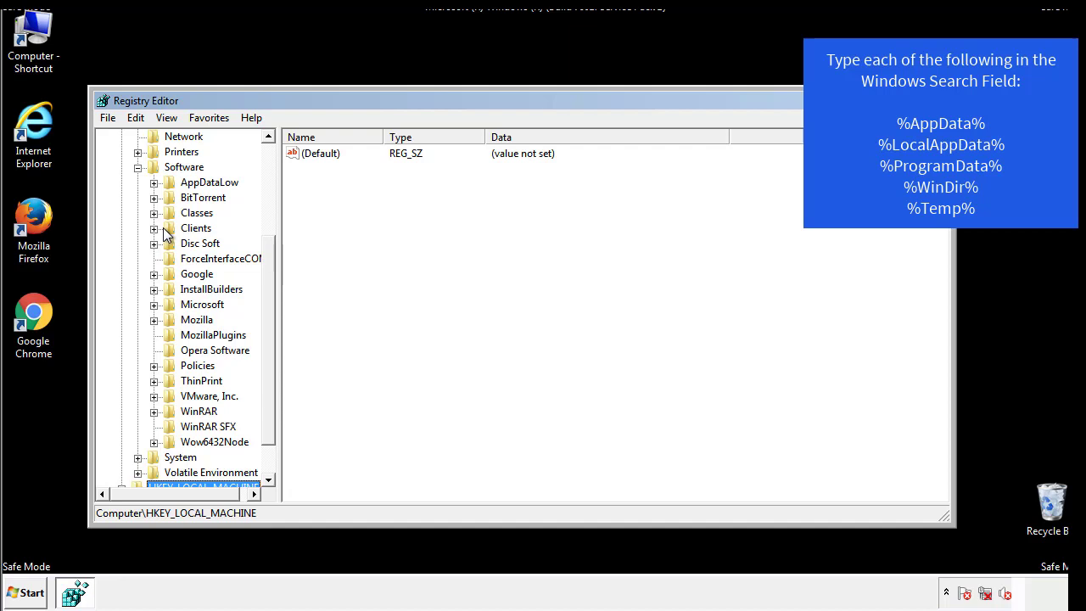
Expand Microsoft\Windows\CurrentVersion and view the Run key's DAEMON Tools entry
click(153, 305)
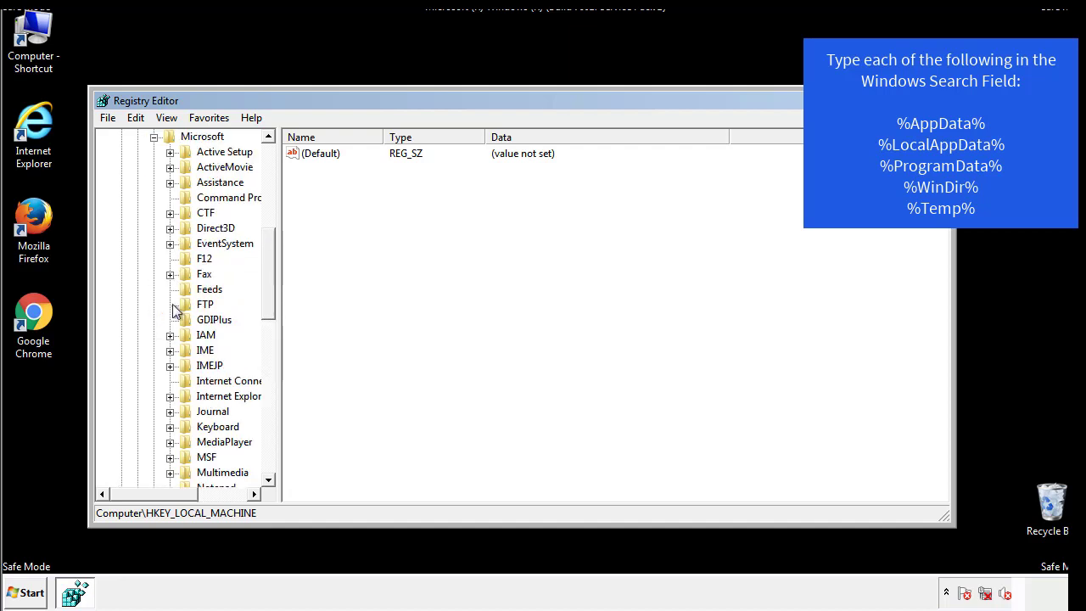
drag(266, 247, 267, 353)
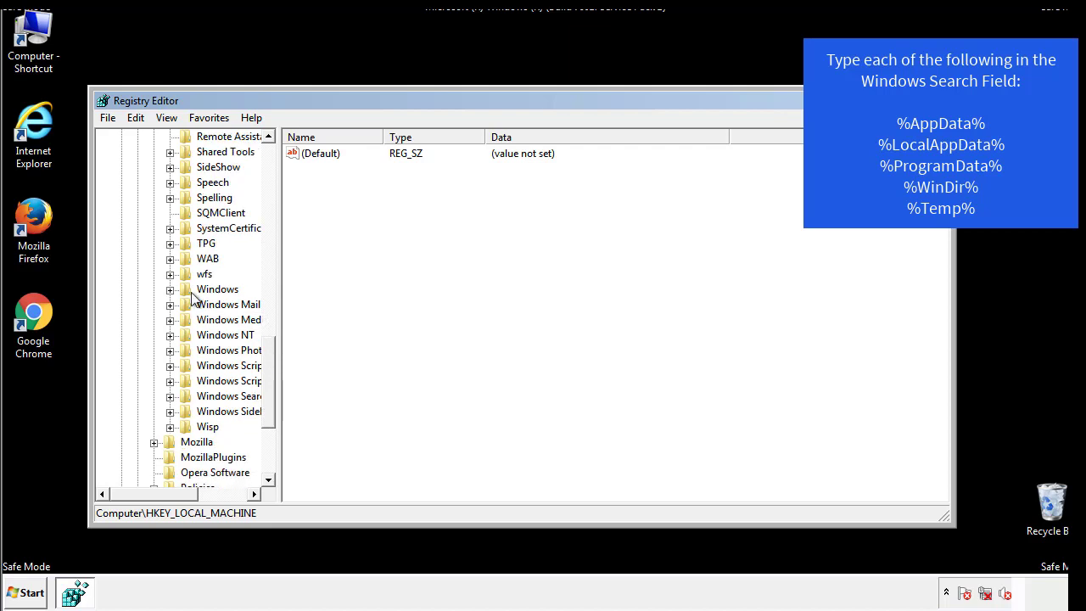
click(170, 290)
click(187, 306)
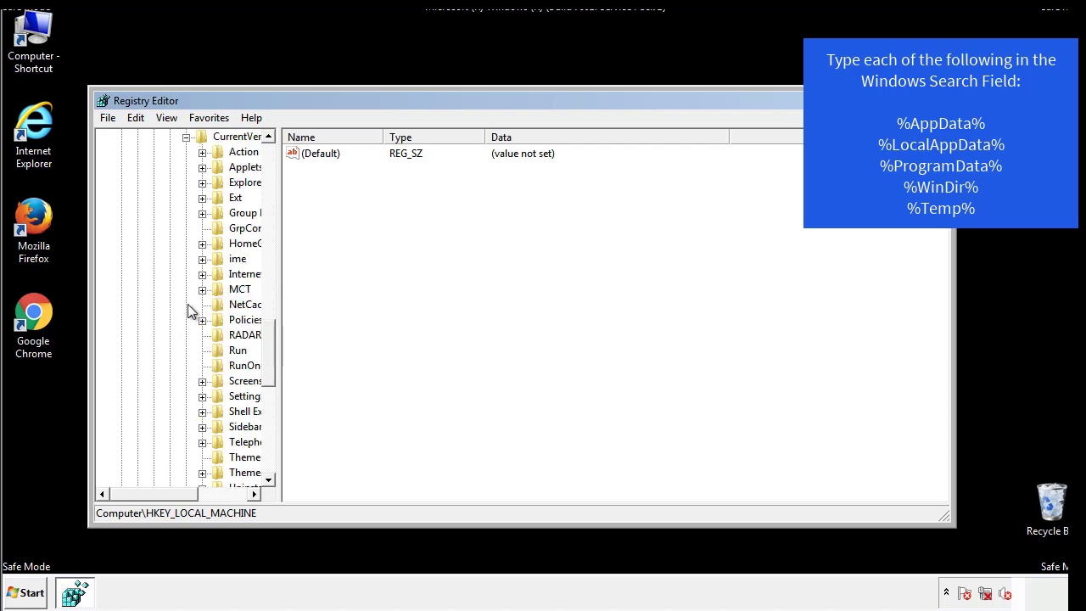
drag(164, 494, 191, 494)
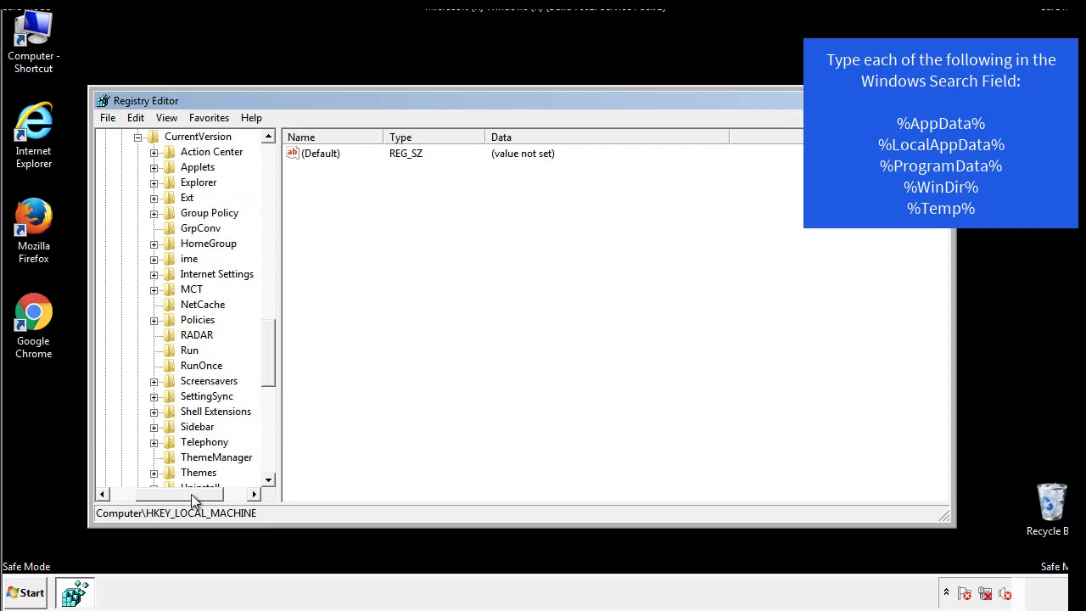
click(187, 350)
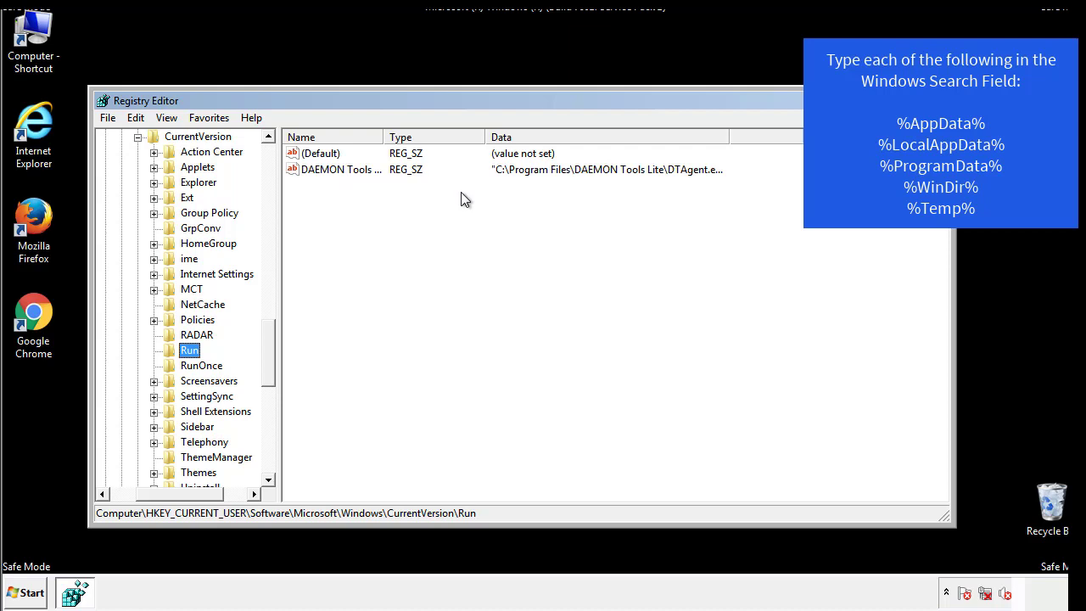
click(497, 202)
drag(180, 493, 154, 493)
drag(275, 369, 269, 354)
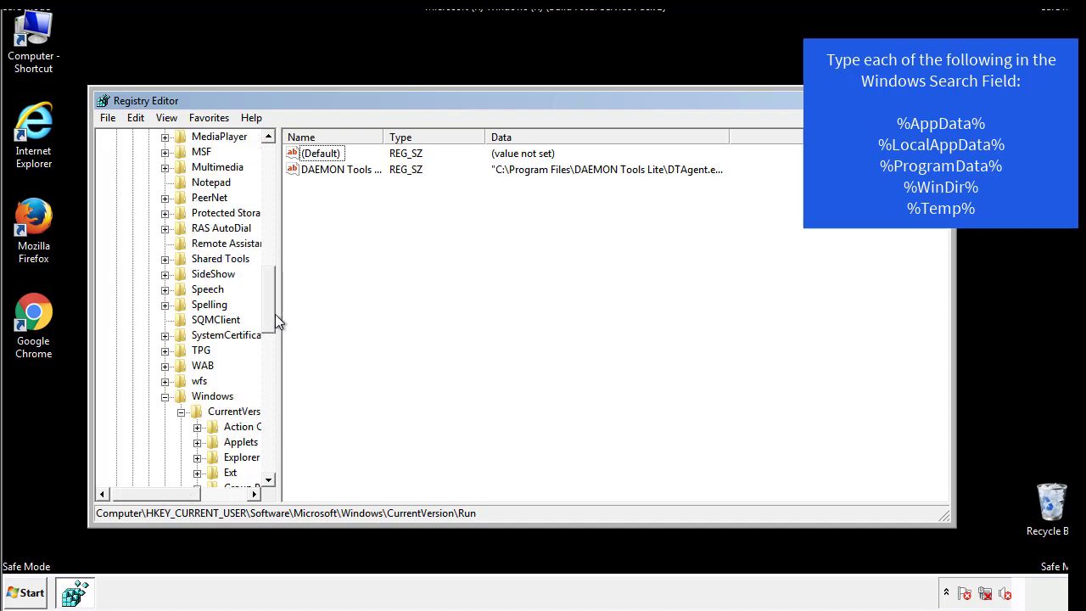
Search the registry for %temp%, landing on the Folder value under VolumeCaches\Temporary Files
click(165, 396)
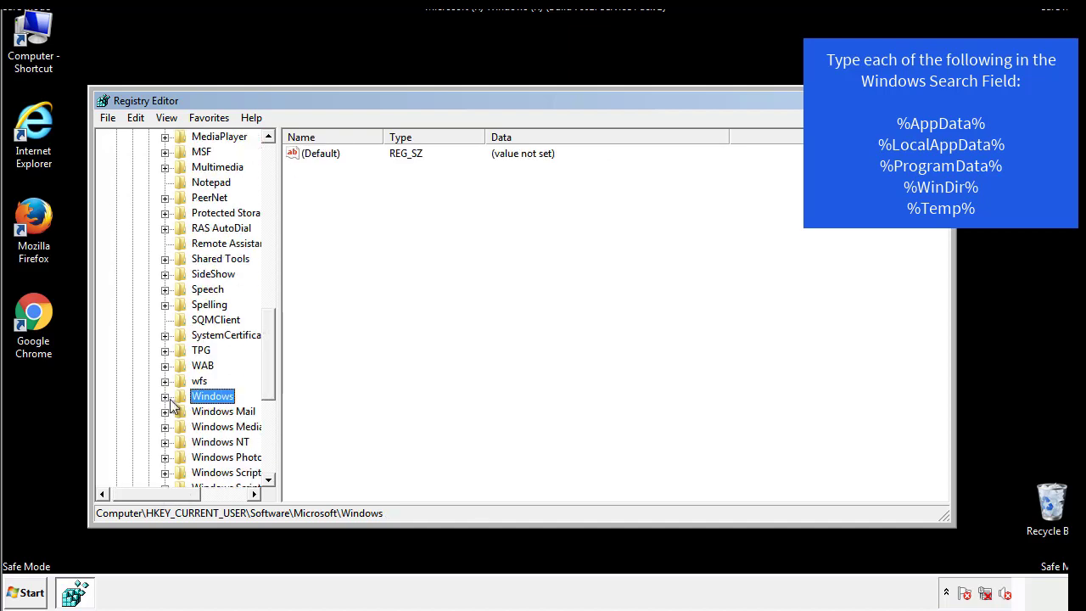
drag(272, 378, 273, 209)
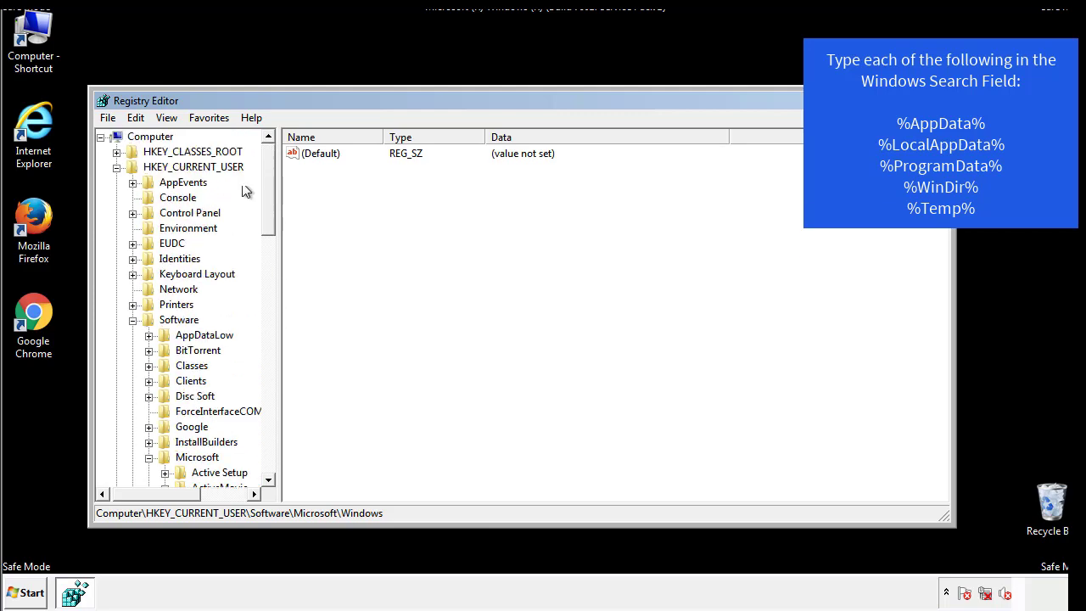
click(138, 119)
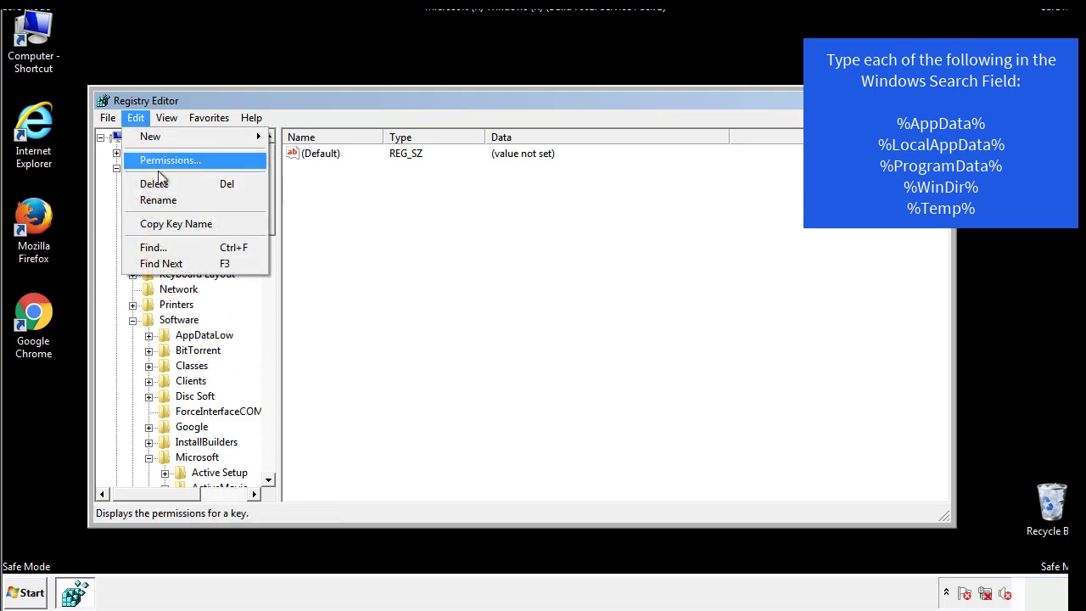
click(151, 247)
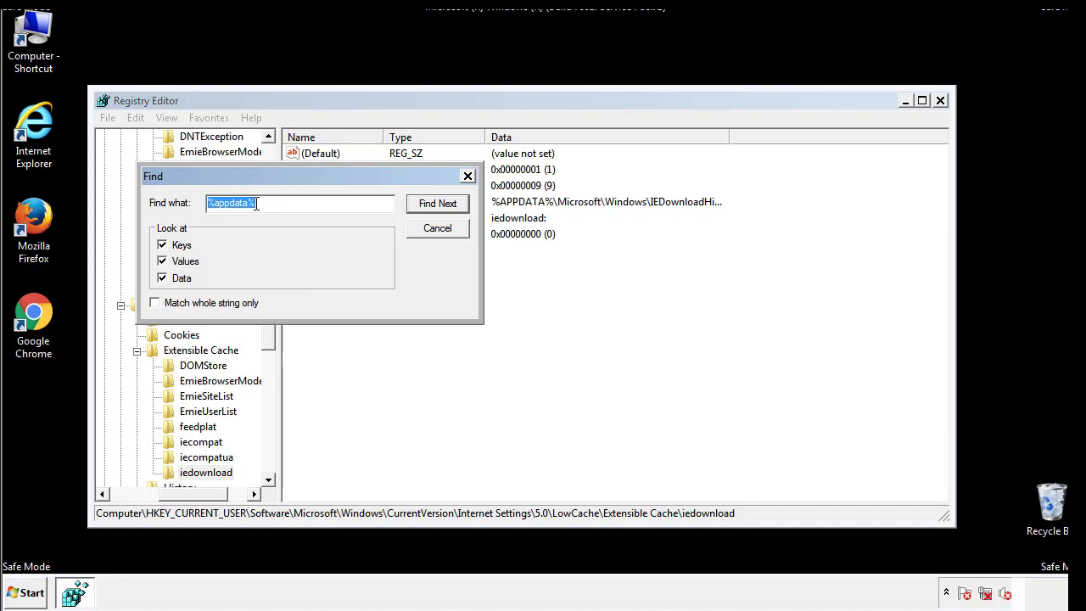
text(%t)
text(emp%)
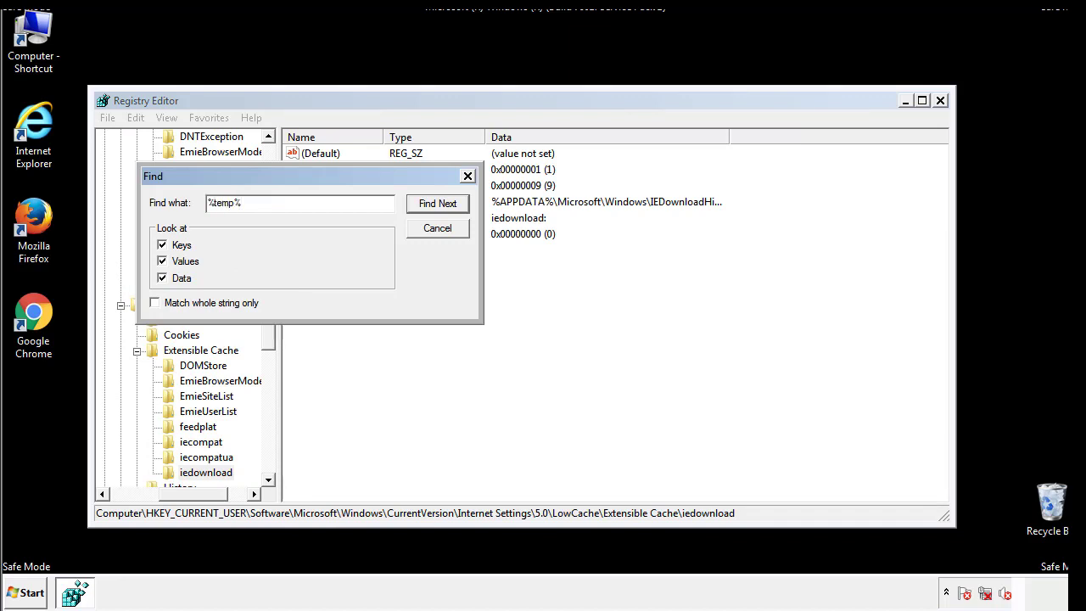
key(Return)
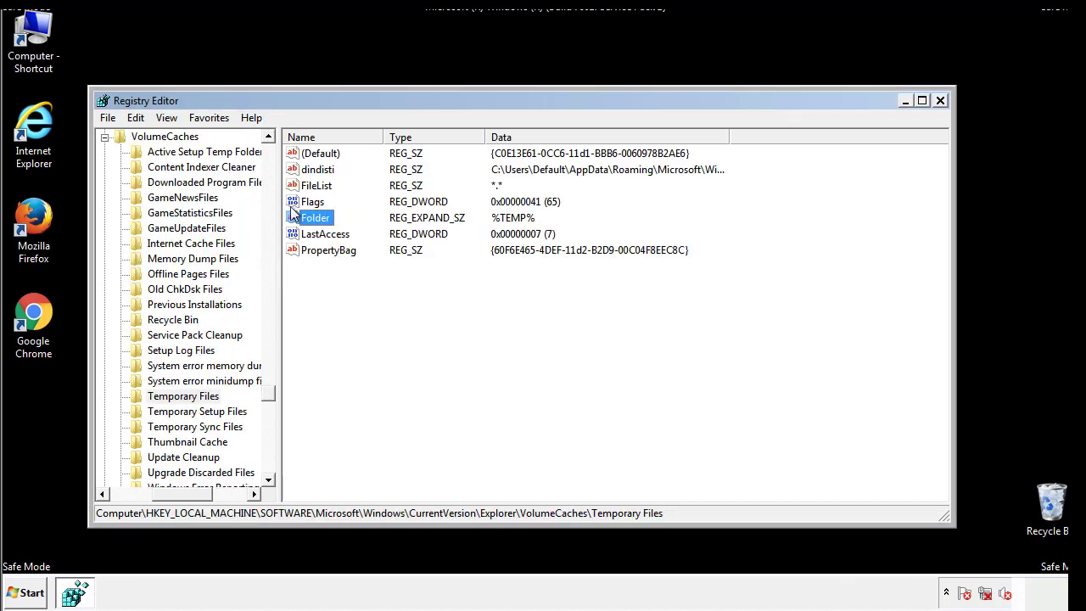
Select all values under Temporary Files and delete them, confirming the prompt
click(449, 297)
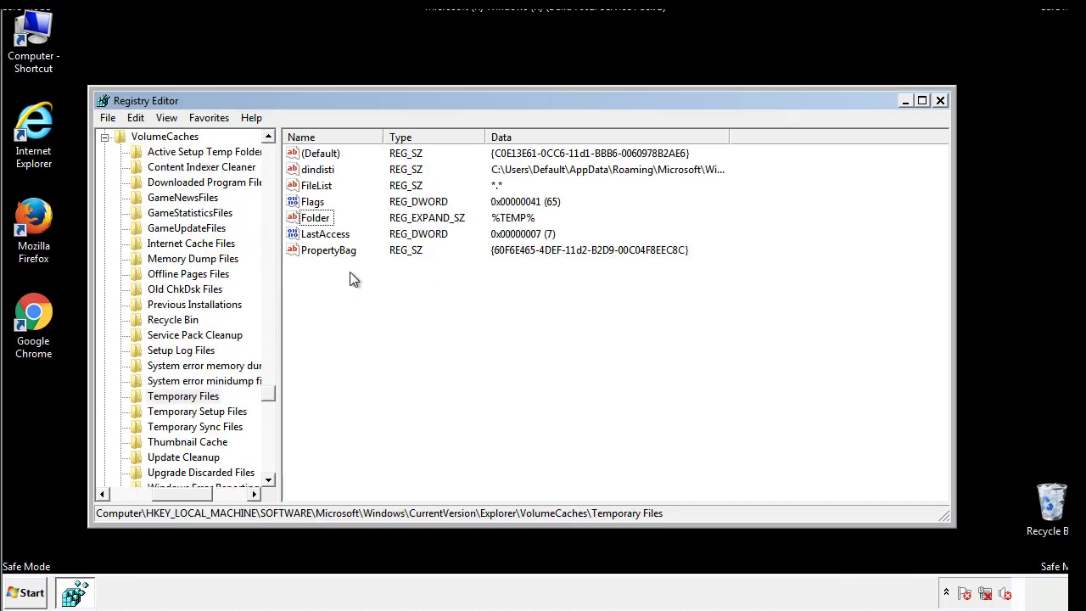
mouse_move(349, 273)
mouse_down()
mouse_move(322, 249)
mouse_move(308, 154)
mouse_up()
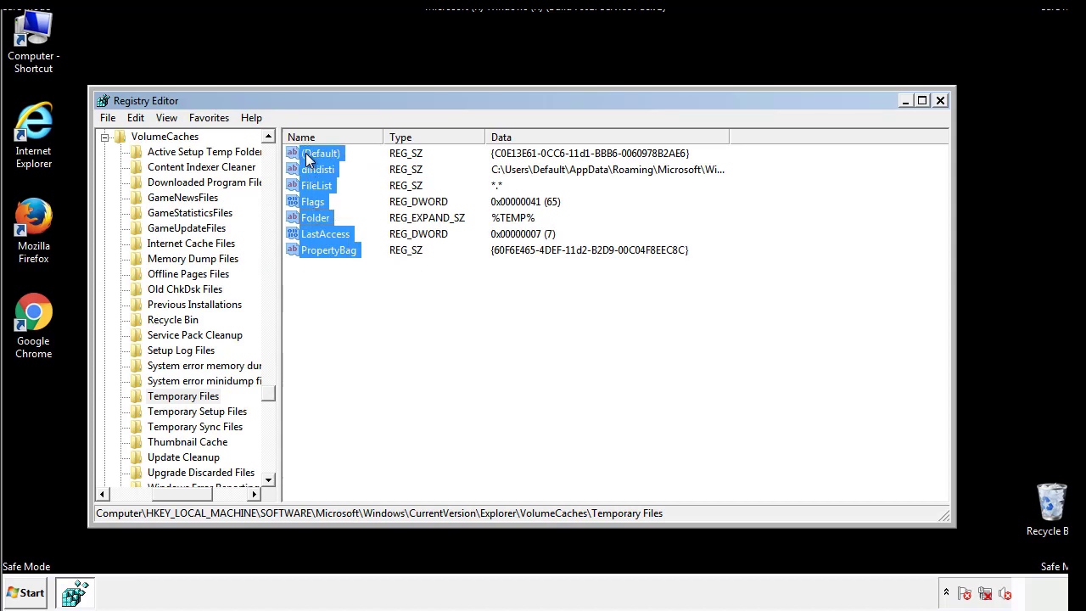
right_click(307, 160)
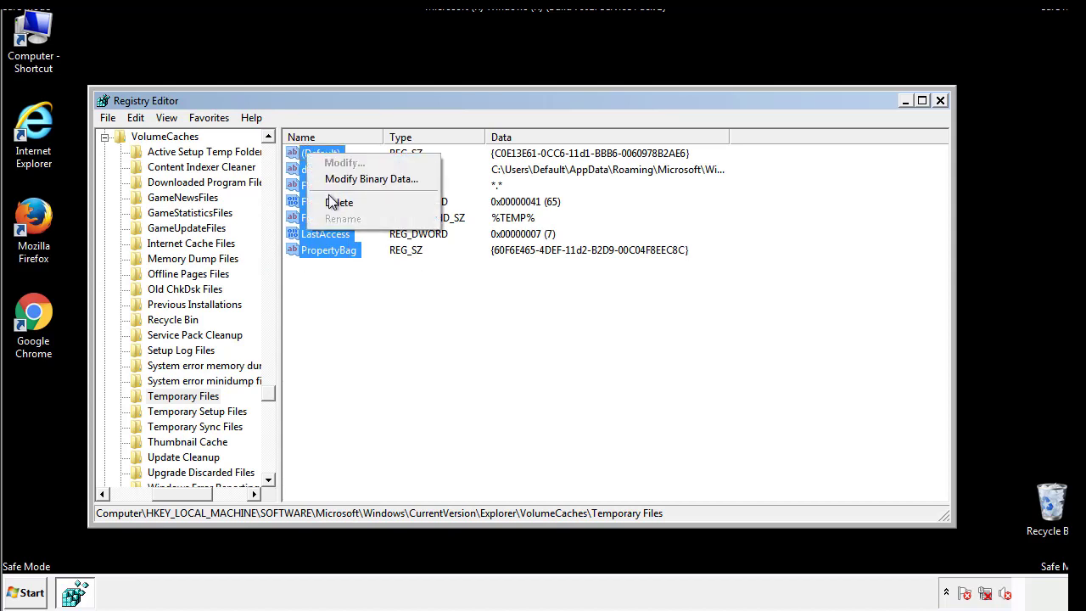
click(332, 203)
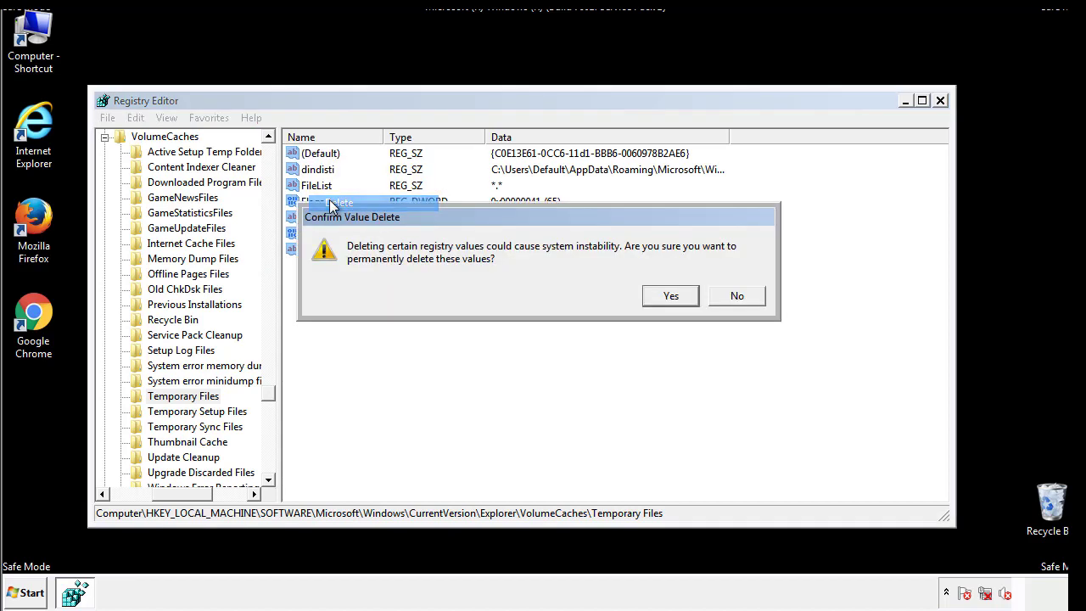
click(672, 296)
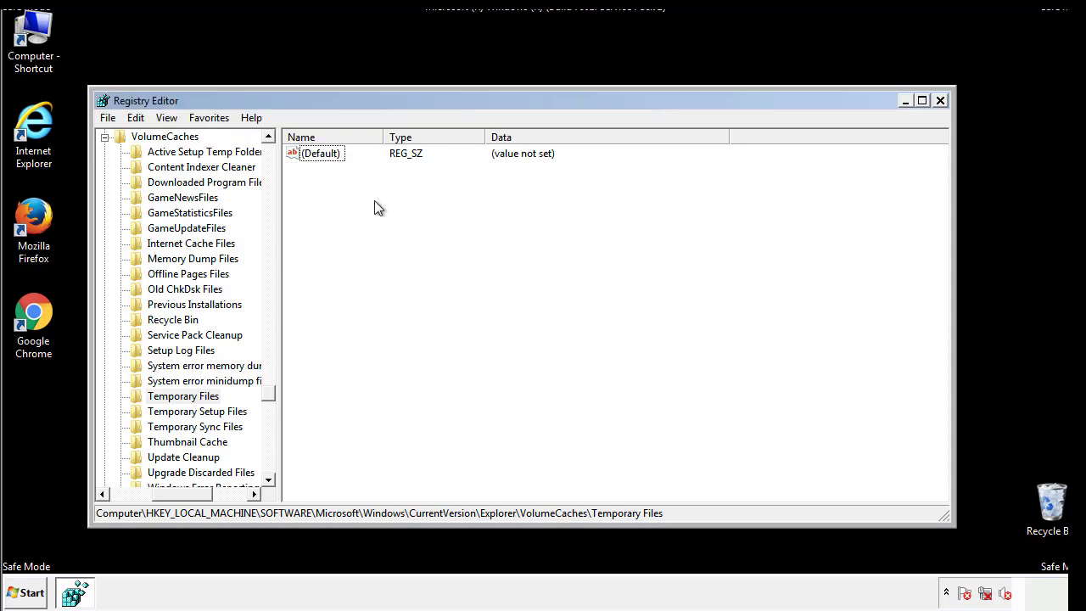
Close Registry Editor and launch System Configuration with msconfig from Start search
click(941, 101)
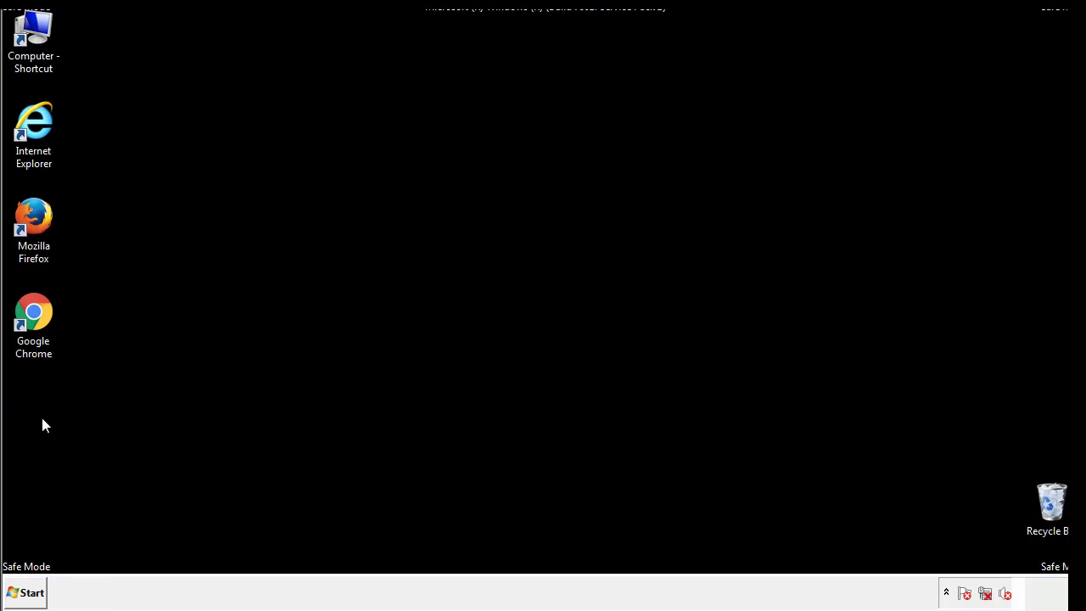
click(24, 593)
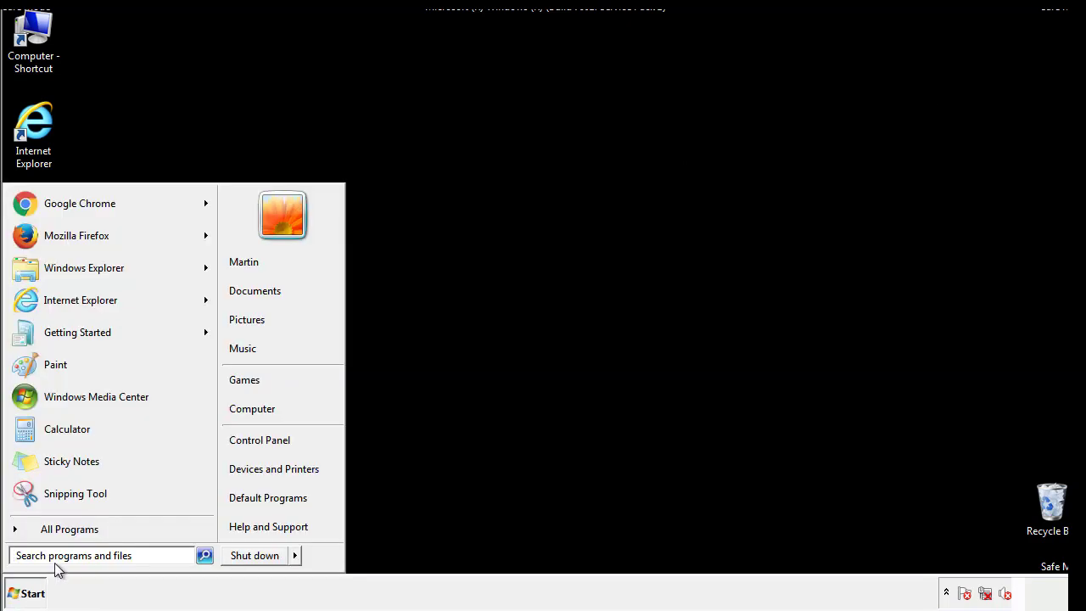
text(mscon)
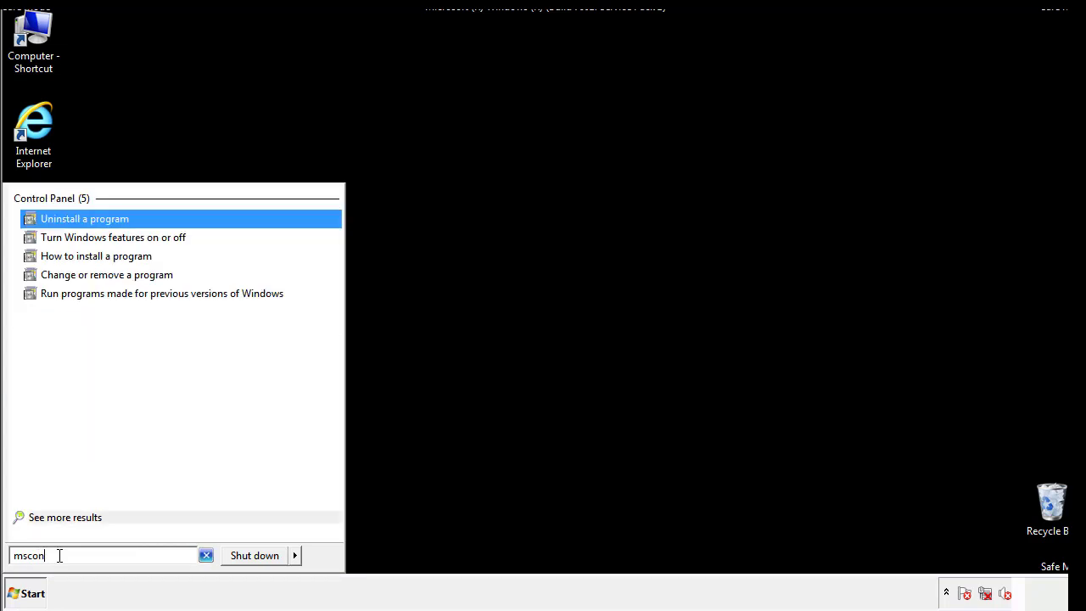
text(fig)
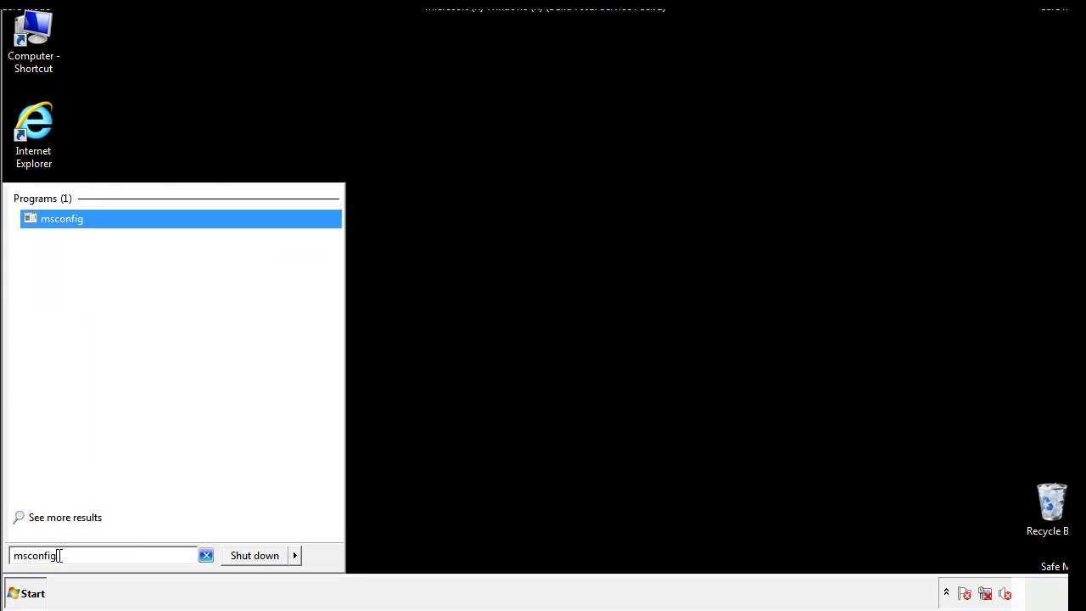
key(Return)
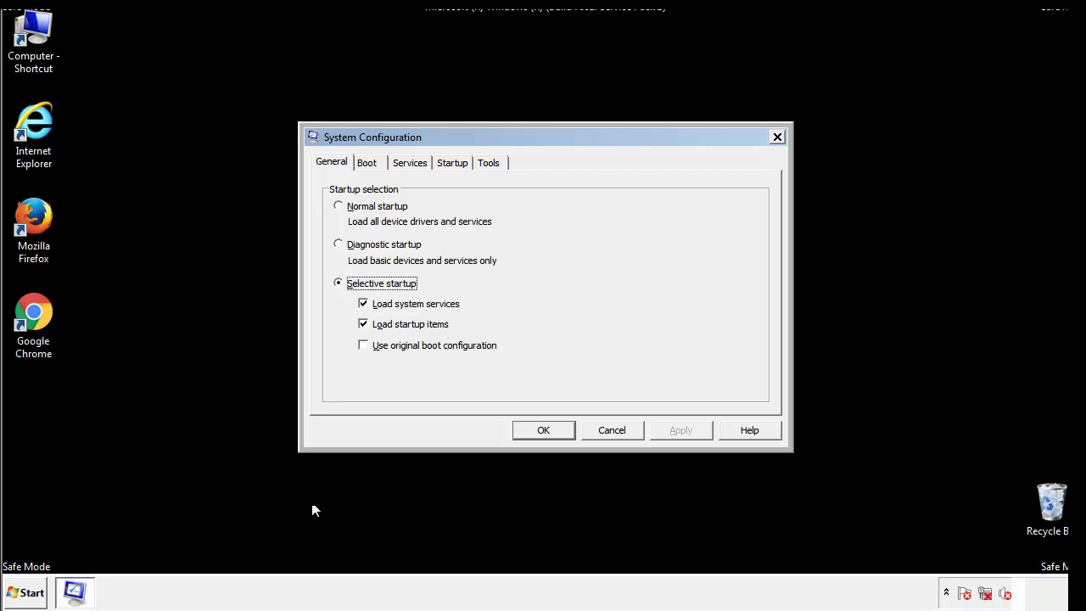
Uncheck Safe boot on the Boot tab, apply the change, and restart the computer
click(366, 163)
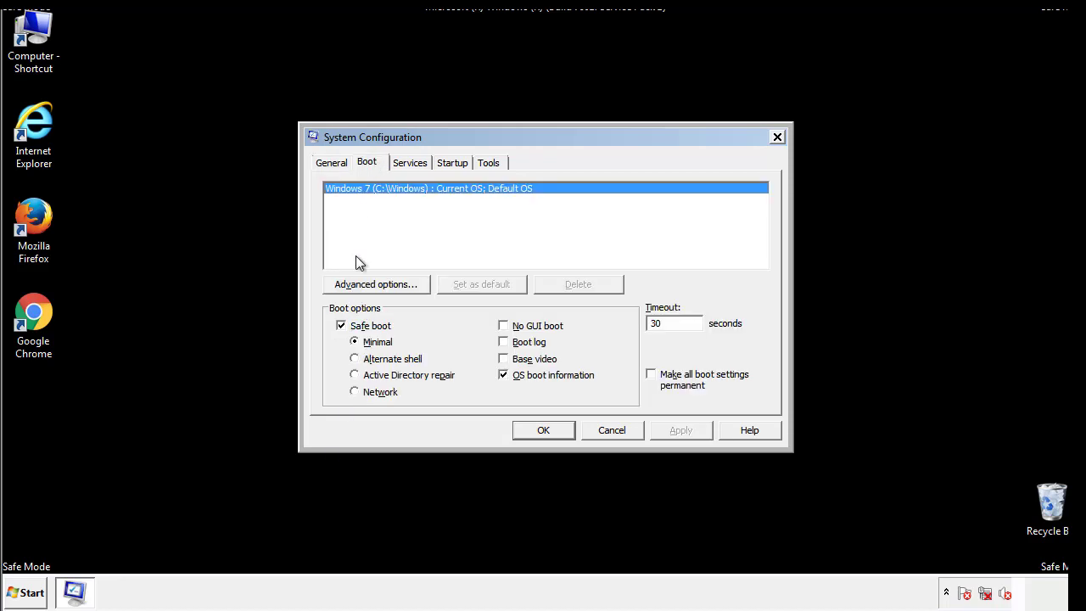
click(348, 329)
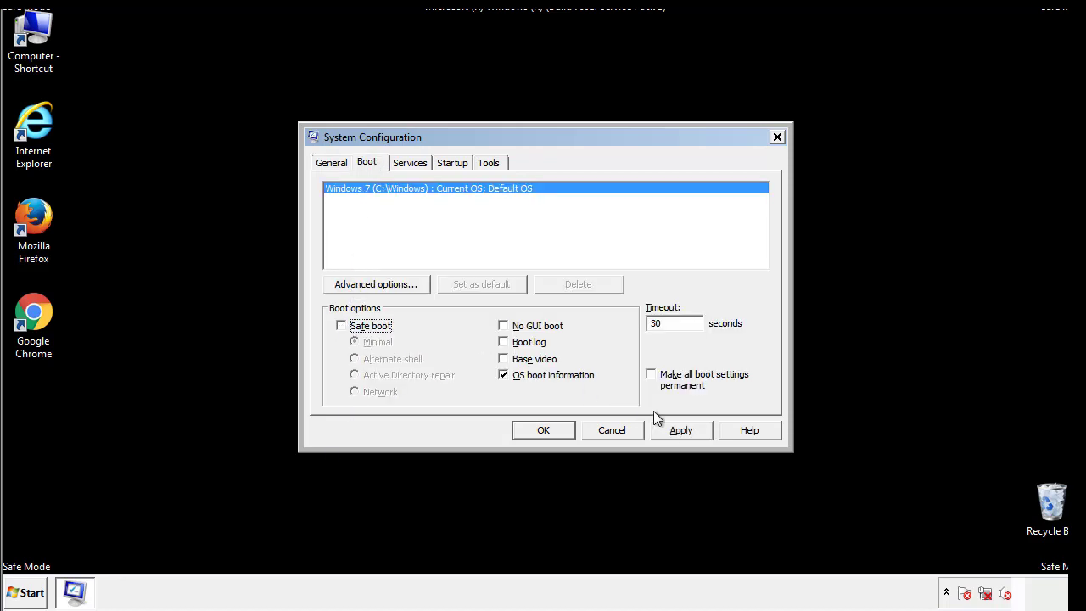
click(683, 430)
click(541, 431)
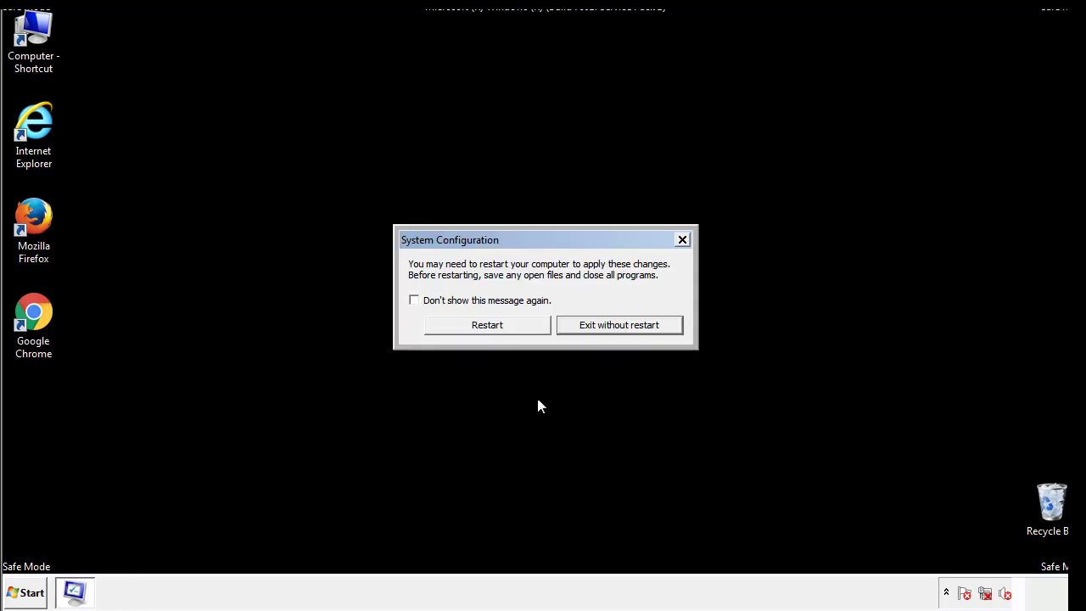
click(502, 329)
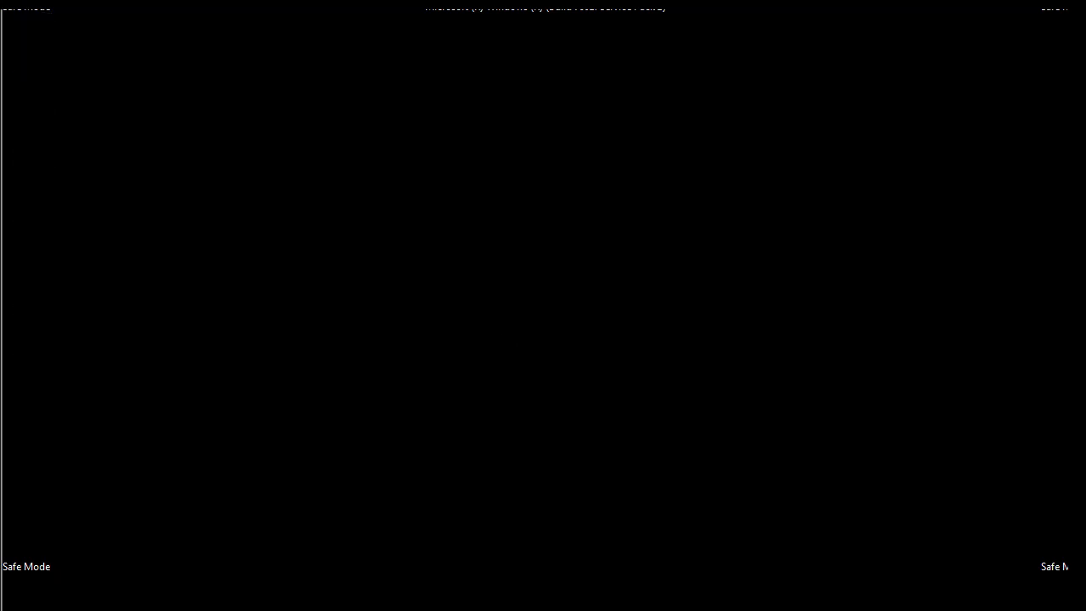